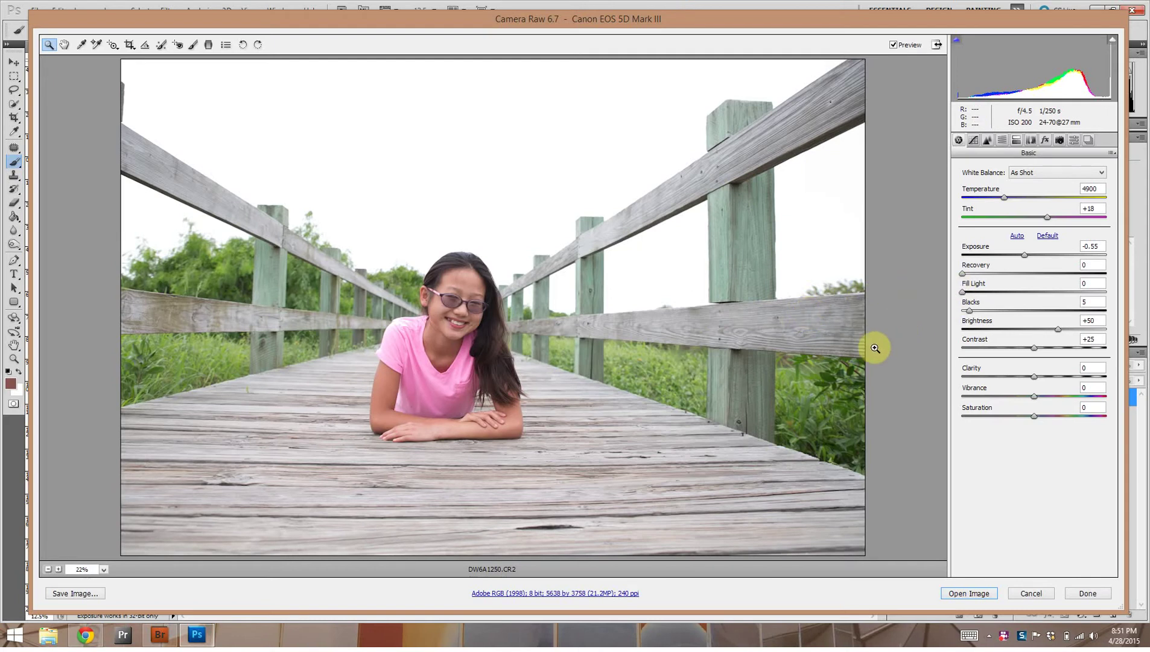
# Zoom to 200%, center the girl's face and both tinted lenses, and select the Adjustment Brush
pyautogui.hotkey('ctrl', '+')
pyautogui.hotkey('ctrl', '+')
pyautogui.hotkey('ctrl', '+')
pyautogui.hotkey('ctrl', '+')
pyautogui.hotkey('ctrl', '+')
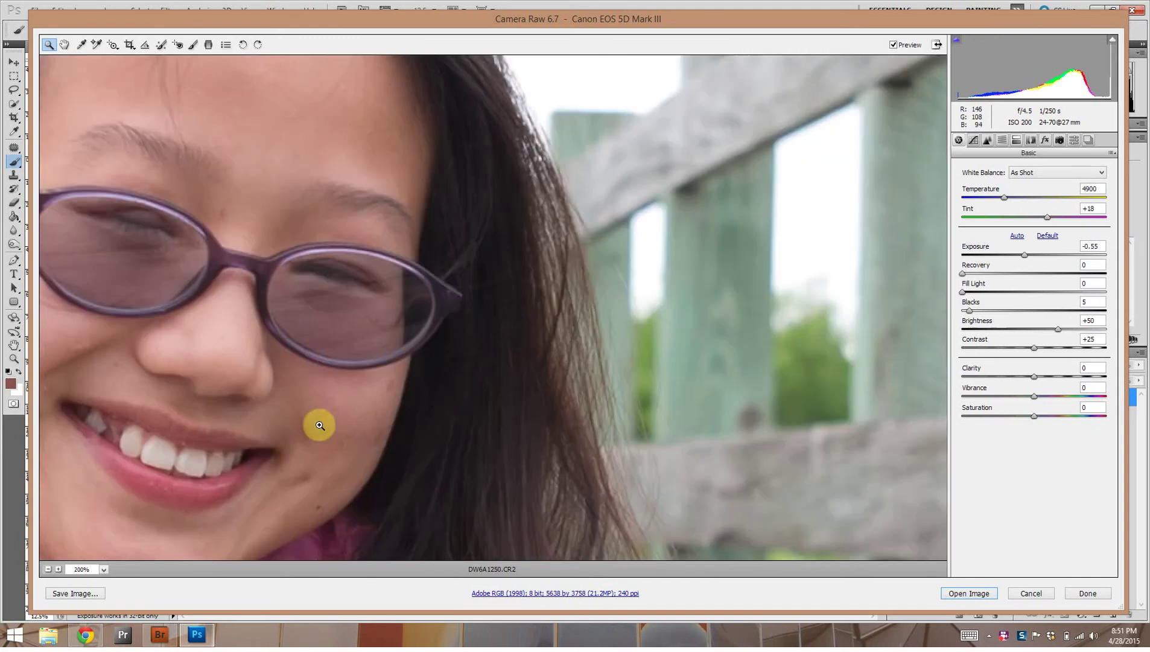
pyautogui.moveTo(316, 384); pyautogui.dragTo(598, 426)
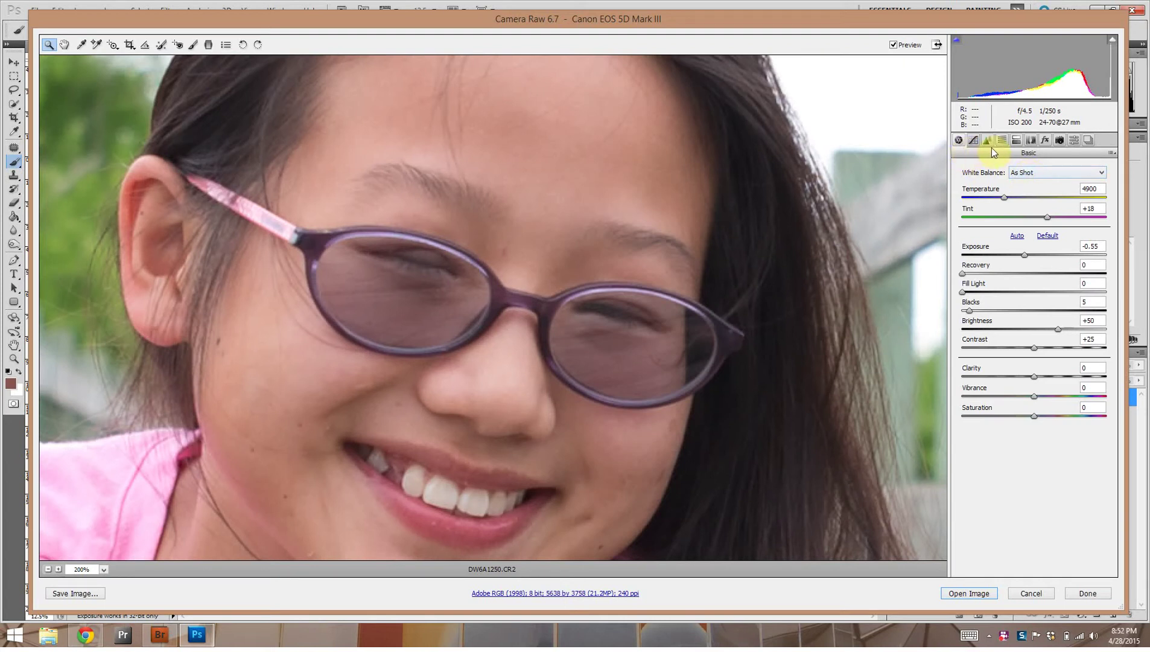
pyautogui.click(195, 45)
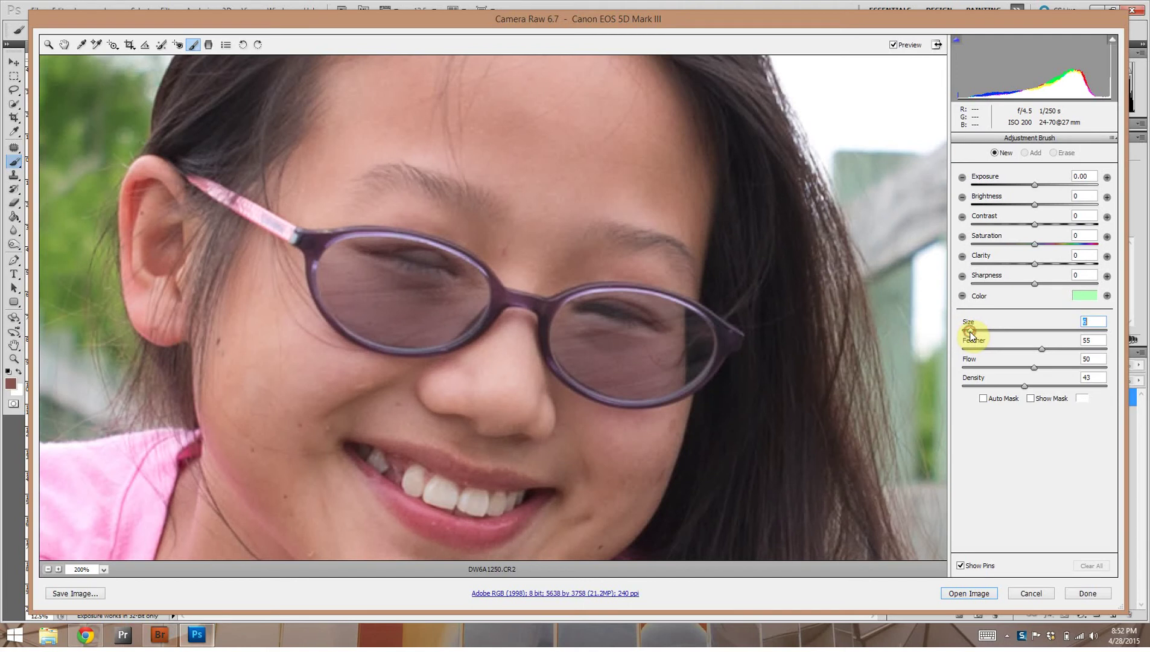
# Set the brush to a white (no tint) colour, Density 100 and raised Exposure (+1.00)
pyautogui.click(1087, 299)
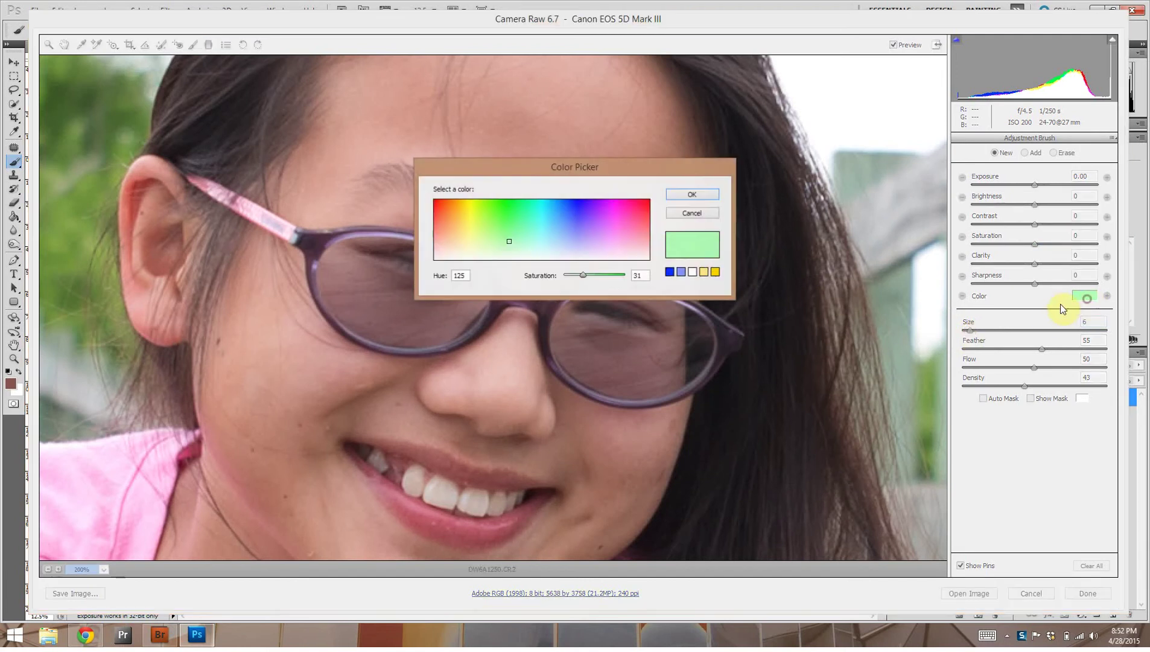
pyautogui.click(694, 273)
pyautogui.click(705, 194)
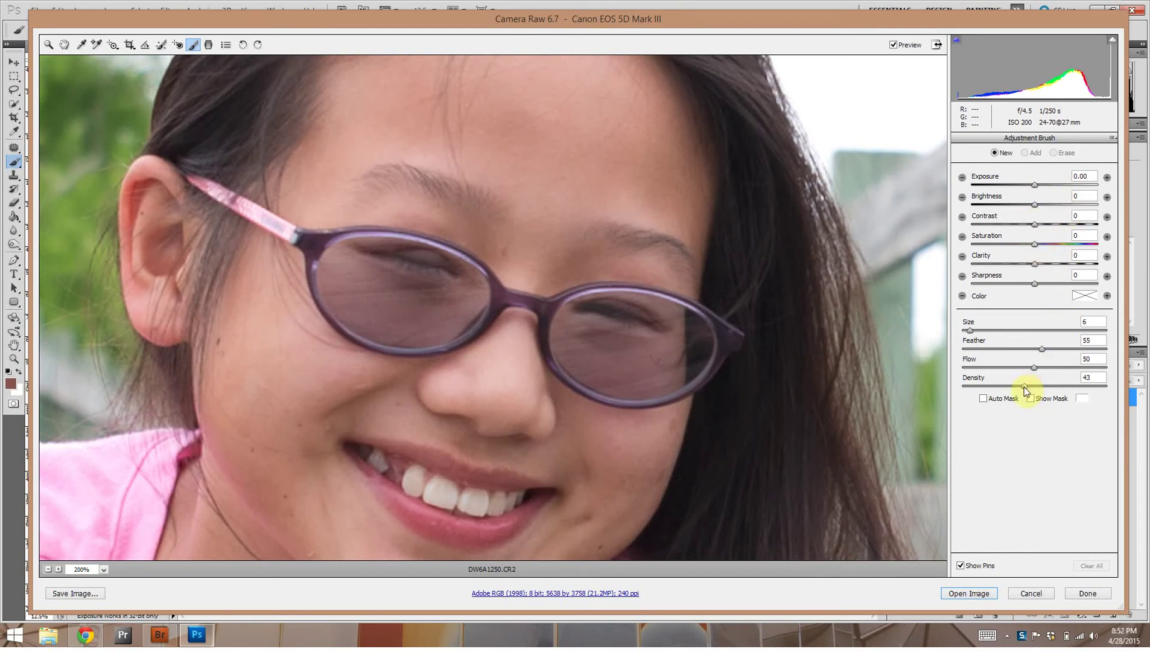
pyautogui.moveTo(1024, 386); pyautogui.dragTo(1082, 389)
pyautogui.moveTo(1034, 184); pyautogui.dragTo(1044, 184)
pyautogui.click(630, 312)
# Paint the exposure boost over the right lens, then over the left lens
pyautogui.moveTo(630, 312)
pyautogui.mouseDown()
pyautogui.moveTo(569, 327)
pyautogui.moveTo(566, 353)
pyautogui.moveTo(583, 371)
pyautogui.moveTo(664, 381)
pyautogui.moveTo(692, 362)
pyautogui.moveTo(693, 341)
pyautogui.moveTo(663, 315)
pyautogui.moveTo(609, 312)
pyautogui.moveTo(585, 323)
pyautogui.moveTo(658, 341)
pyautogui.moveTo(654, 351)
pyautogui.moveTo(590, 348)
pyautogui.moveTo(645, 363)
pyautogui.moveTo(676, 351)
pyautogui.moveTo(651, 366)
pyautogui.moveTo(604, 355)
pyautogui.mouseUp()
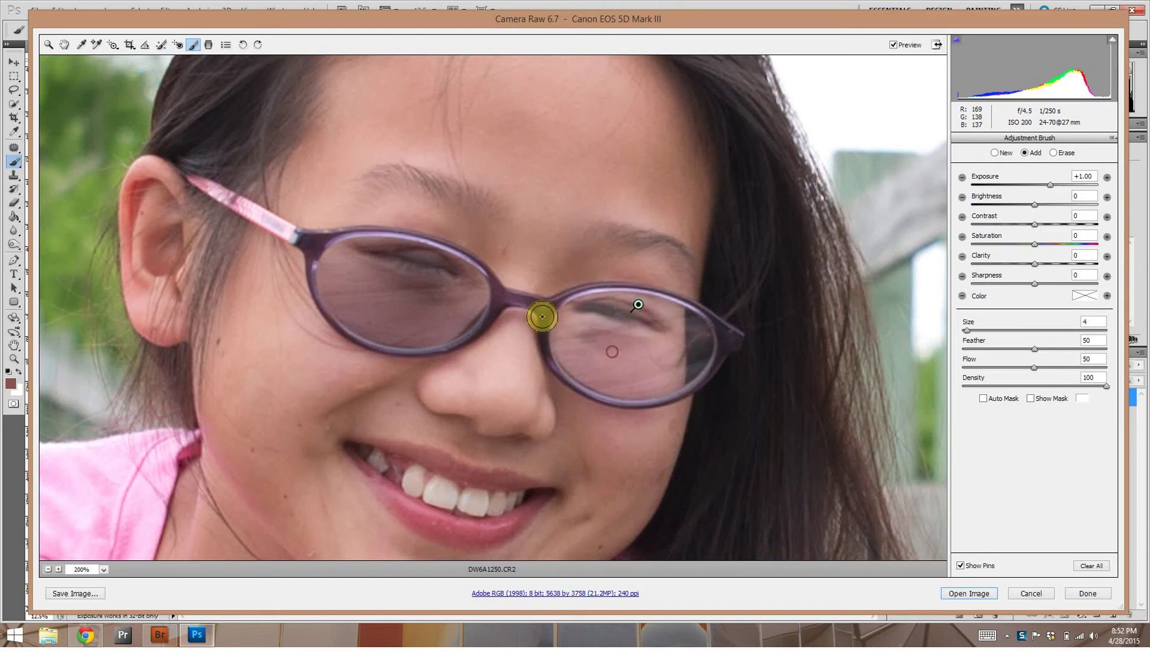
pyautogui.moveTo(475, 300)
pyautogui.mouseDown()
pyautogui.moveTo(411, 256)
pyautogui.moveTo(338, 256)
pyautogui.moveTo(338, 298)
pyautogui.moveTo(356, 314)
pyautogui.moveTo(411, 325)
pyautogui.moveTo(454, 303)
pyautogui.moveTo(442, 324)
pyautogui.moveTo(379, 324)
pyautogui.moveTo(356, 304)
pyautogui.moveTo(374, 320)
pyautogui.moveTo(436, 307)
pyautogui.moveTo(363, 282)
pyautogui.moveTo(408, 294)
pyautogui.moveTo(421, 283)
pyautogui.moveTo(411, 282)
pyautogui.moveTo(538, 303)
pyautogui.moveTo(547, 358)
pyautogui.moveTo(556, 351)
pyautogui.moveTo(515, 303)
pyautogui.moveTo(445, 288)
pyautogui.moveTo(469, 299)
pyautogui.moveTo(438, 330)
pyautogui.moveTo(386, 328)
pyautogui.moveTo(355, 307)
pyautogui.moveTo(373, 321)
pyautogui.moveTo(433, 313)
pyautogui.moveTo(421, 261)
pyautogui.moveTo(372, 255)
pyautogui.moveTo(360, 263)
pyautogui.moveTo(409, 261)
pyautogui.moveTo(438, 306)
pyautogui.moveTo(350, 287)
pyautogui.moveTo(410, 308)
pyautogui.moveTo(565, 324)
pyautogui.moveTo(591, 366)
pyautogui.moveTo(594, 354)
pyautogui.moveTo(645, 370)
pyautogui.moveTo(674, 347)
pyautogui.mouseUp()
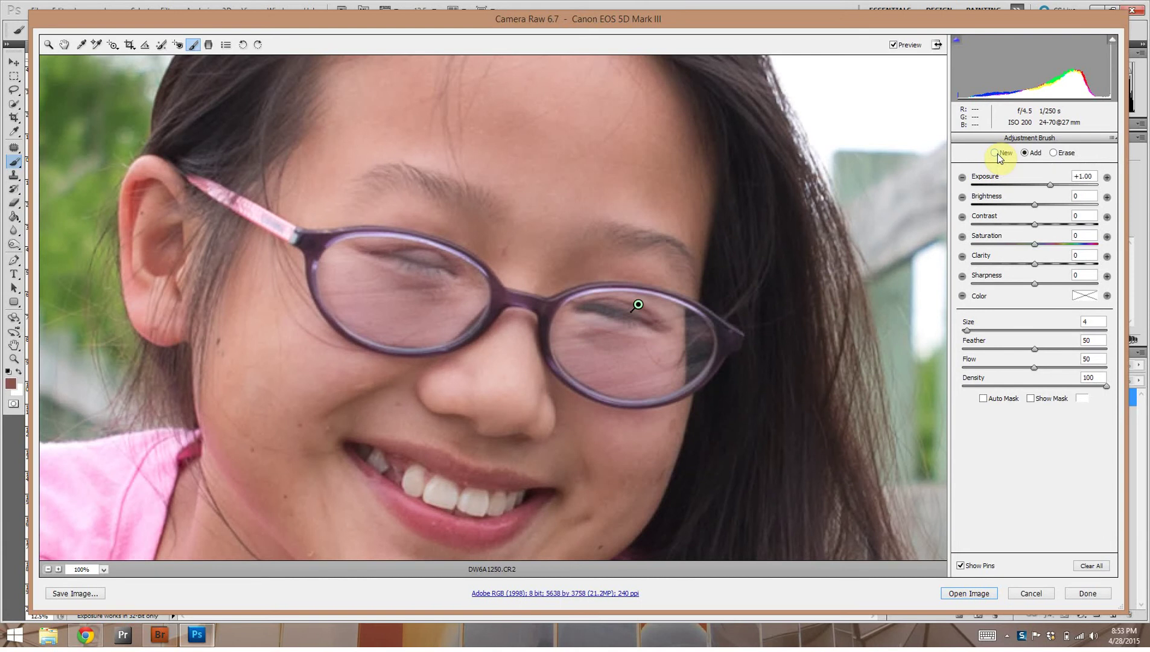
# Start a New brush adjustment with Exposure reset to 0.00, zoomed in on the glasses
pyautogui.hotkey('ctrl', '0')
pyautogui.hotkey('ctrl', '-')
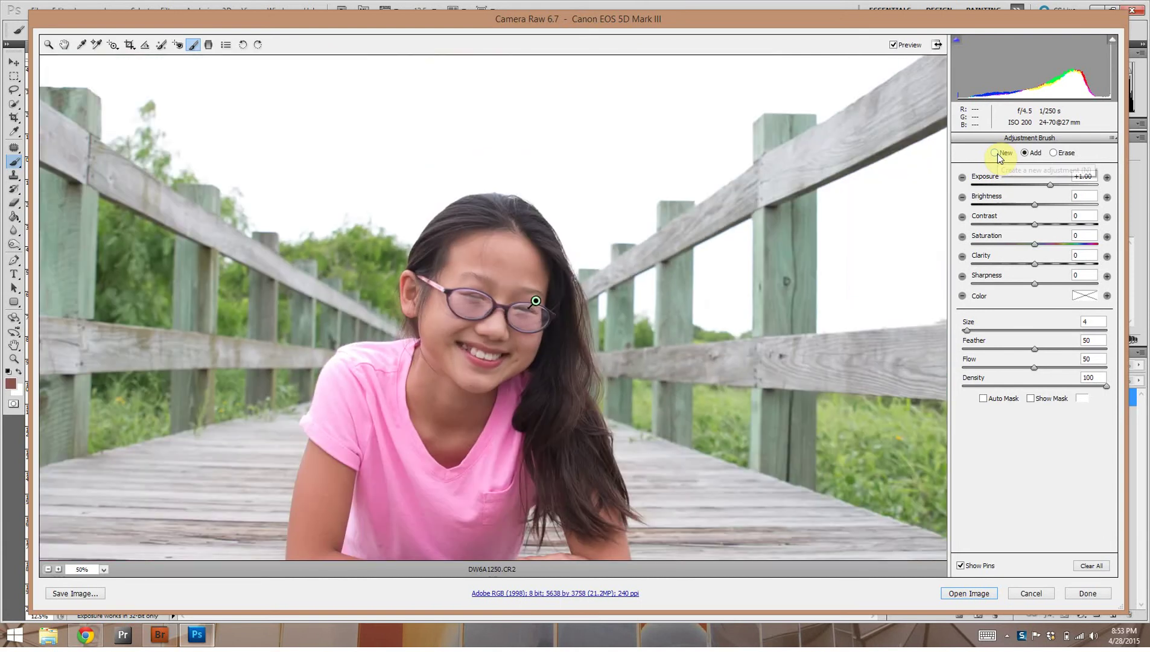
pyautogui.hotkey('ctrl', '-')
pyautogui.hotkey('ctrl', '+')
pyautogui.hotkey('ctrl', '+')
pyautogui.hotkey('ctrl', '+')
pyautogui.hotkey('ctrl', '+')
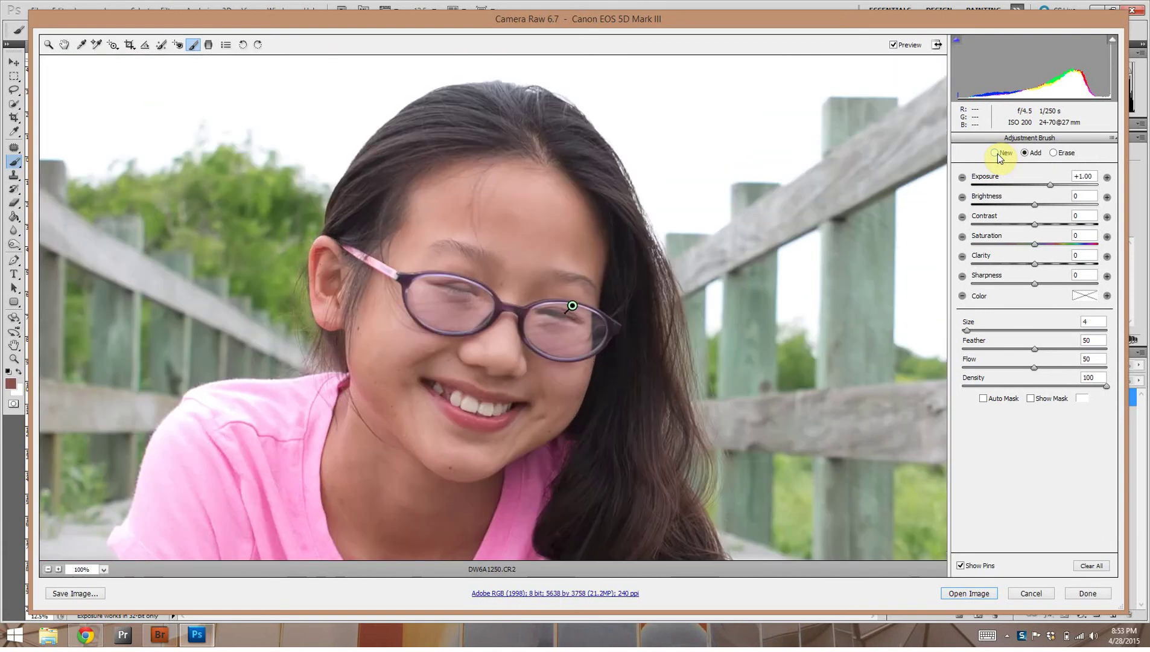
pyautogui.hotkey('ctrl', '+')
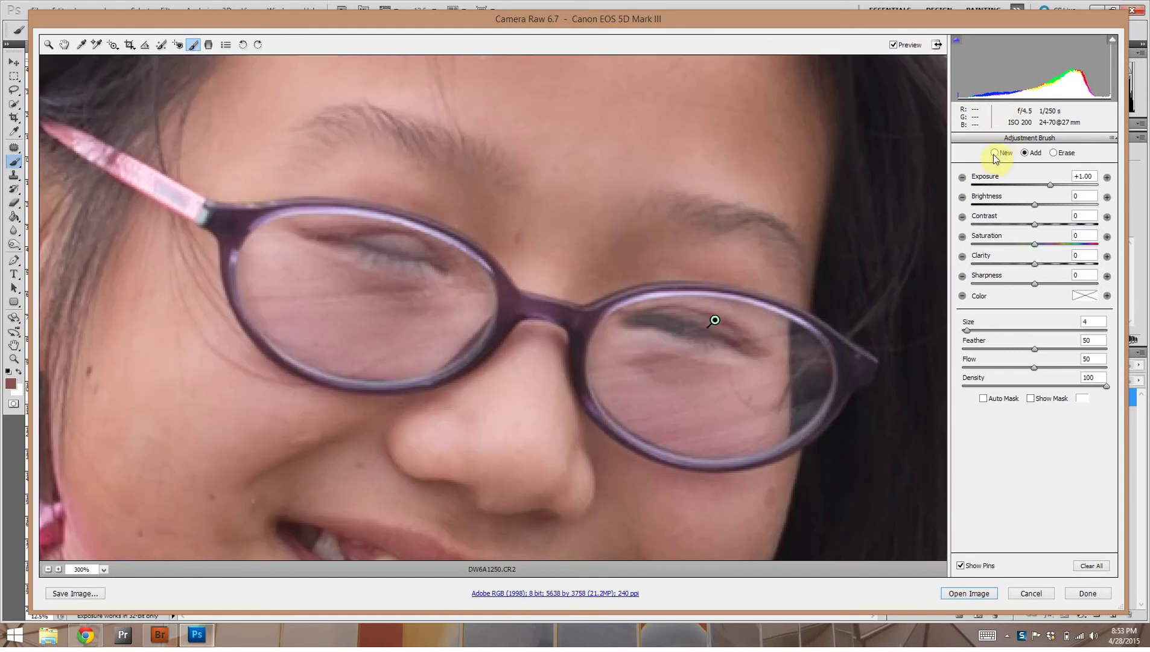
pyautogui.click(995, 153)
pyautogui.moveTo(1050, 187); pyautogui.dragTo(1036, 191)
pyautogui.click(1082, 296)
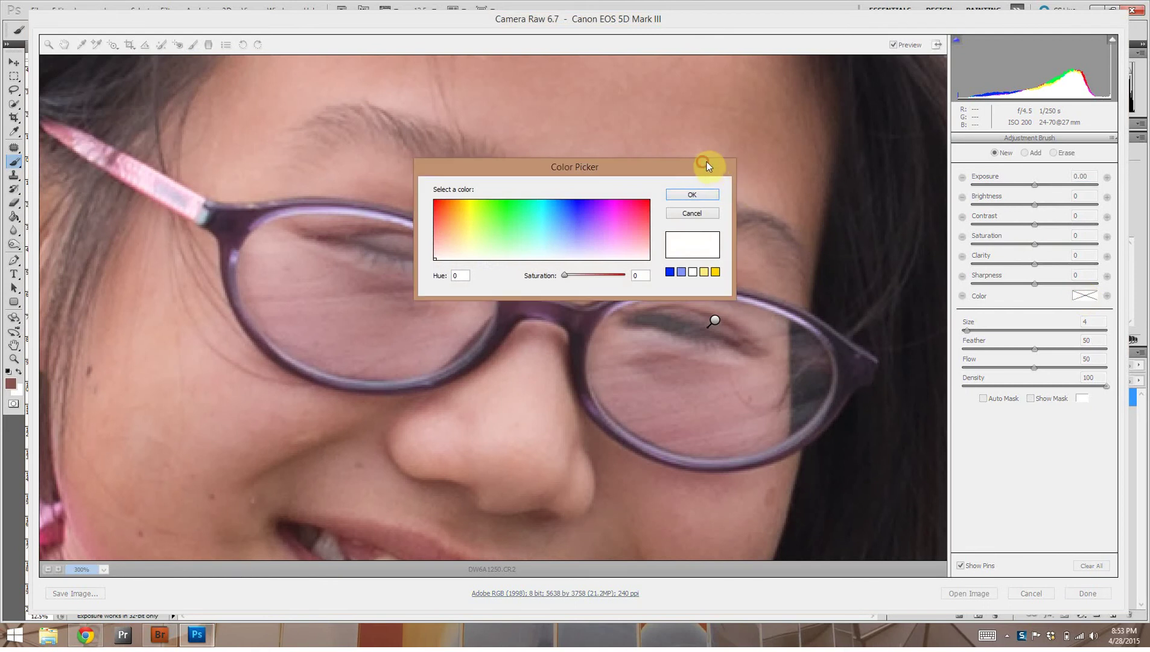
# Give the new brush a light green tint (Hue ~100, Saturation ~38) and lower its Density to about half
pyautogui.moveTo(706, 162); pyautogui.dragTo(767, 119)
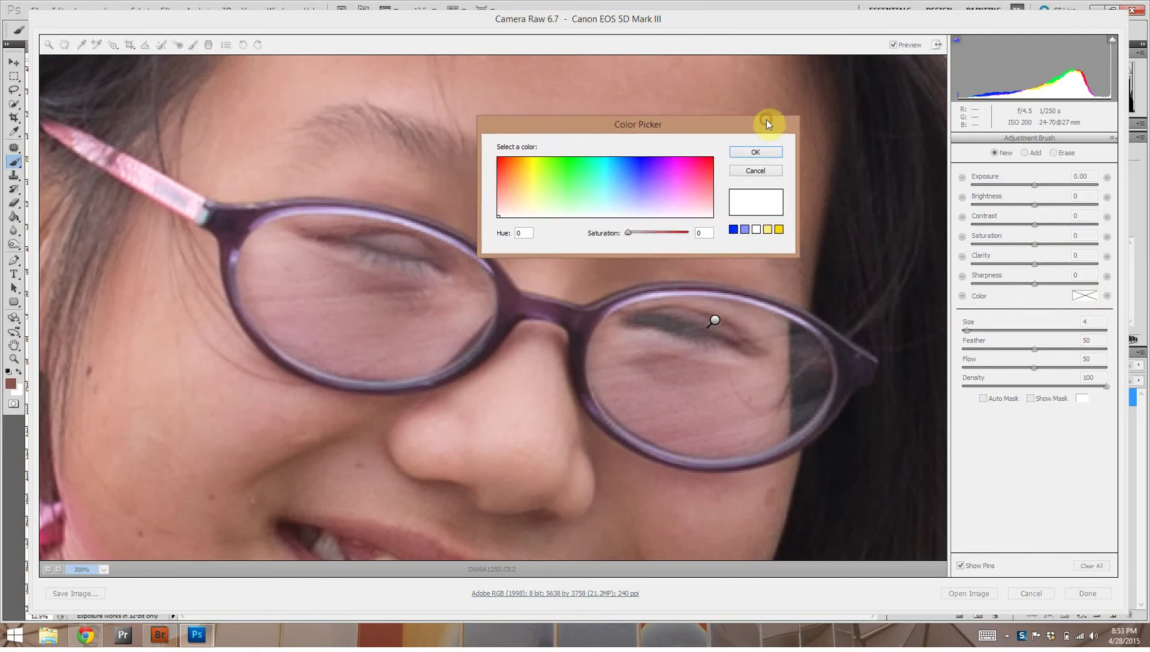
pyautogui.click(595, 191)
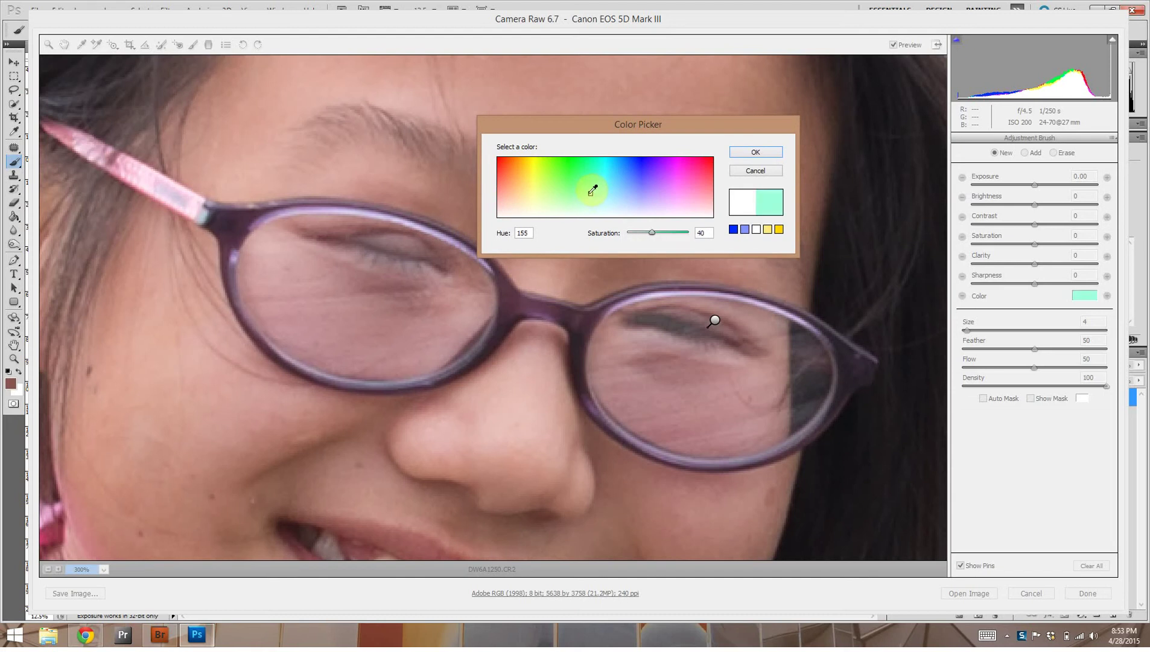
pyautogui.moveTo(586, 190); pyautogui.dragTo(560, 192)
pyautogui.moveTo(560, 191); pyautogui.dragTo(560, 191)
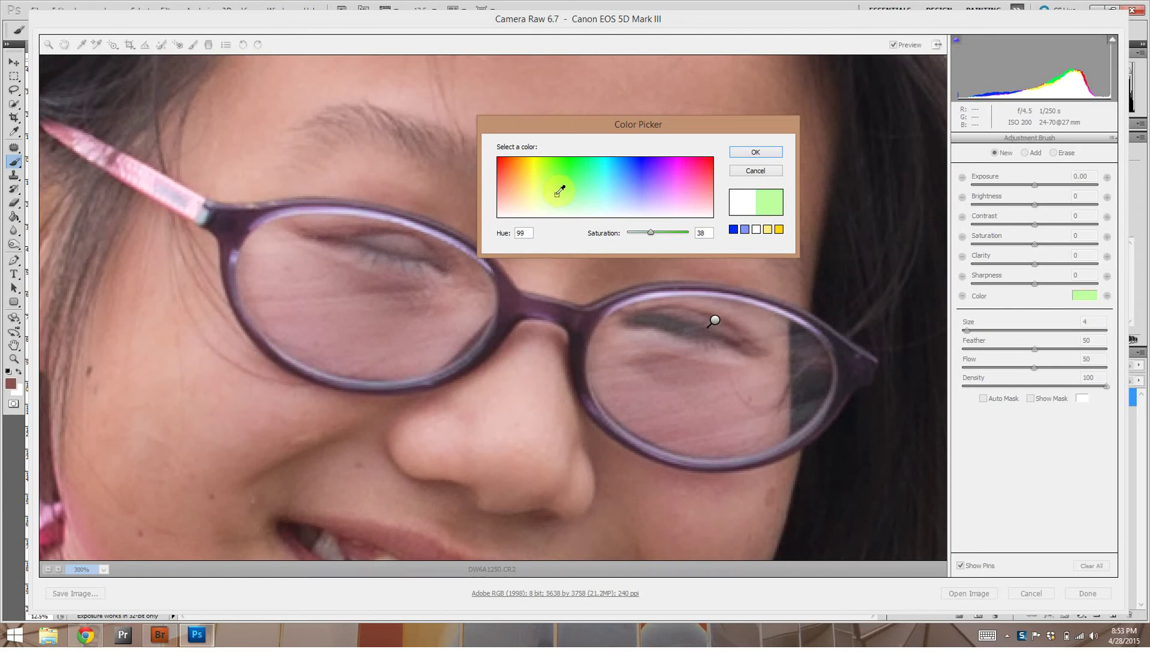
pyautogui.click(758, 158)
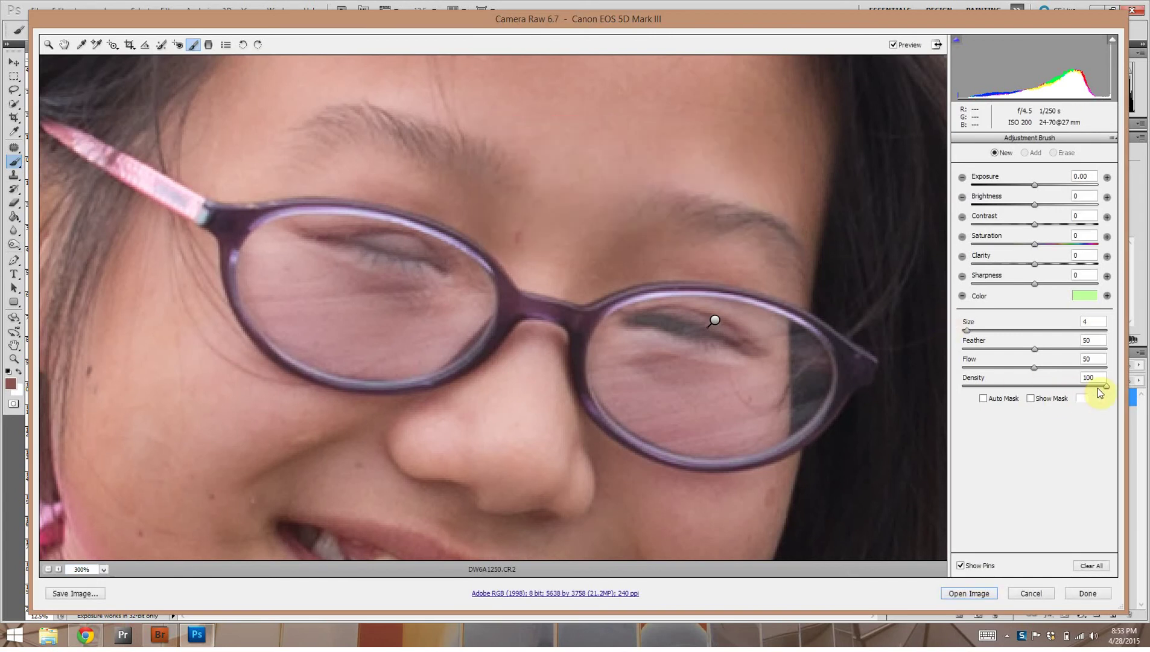
pyautogui.moveTo(1105, 386); pyautogui.dragTo(1034, 389)
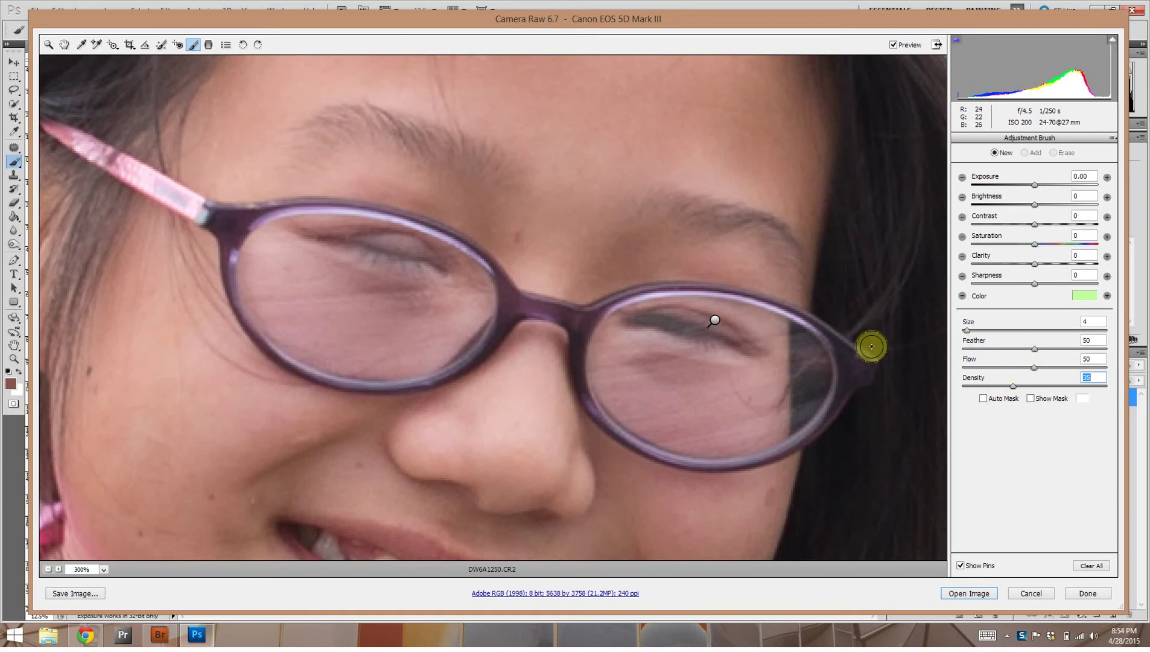
# Paint the light green tint over the whole right lens, checking coverage with Show Mask
pyautogui.moveTo(745, 326)
pyautogui.mouseDown()
pyautogui.moveTo(705, 317)
pyautogui.moveTo(785, 342)
pyautogui.moveTo(679, 314)
pyautogui.moveTo(617, 332)
pyautogui.moveTo(615, 397)
pyautogui.moveTo(689, 443)
pyautogui.moveTo(747, 441)
pyautogui.moveTo(771, 423)
pyautogui.moveTo(756, 344)
pyautogui.moveTo(747, 342)
pyautogui.moveTo(751, 431)
pyautogui.moveTo(739, 361)
pyautogui.moveTo(699, 403)
pyautogui.moveTo(719, 417)
pyautogui.moveTo(675, 353)
pyautogui.moveTo(654, 363)
pyautogui.moveTo(695, 392)
pyautogui.moveTo(637, 392)
pyautogui.moveTo(688, 418)
pyautogui.mouseUp()
pyautogui.click(1031, 399)
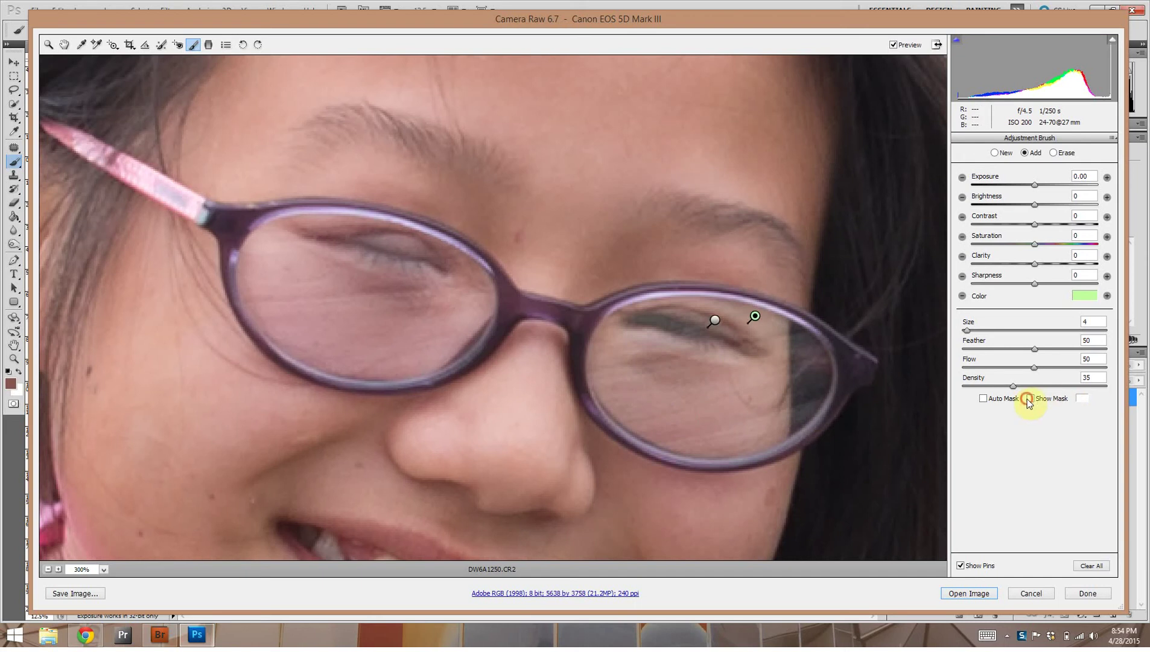
pyautogui.moveTo(698, 359)
pyautogui.mouseDown()
pyautogui.moveTo(799, 349)
pyautogui.moveTo(807, 379)
pyautogui.moveTo(796, 404)
pyautogui.moveTo(818, 389)
pyautogui.moveTo(788, 339)
pyautogui.moveTo(713, 320)
pyautogui.moveTo(645, 331)
pyautogui.moveTo(634, 352)
pyautogui.moveTo(696, 354)
pyautogui.moveTo(678, 391)
pyautogui.moveTo(806, 402)
pyautogui.moveTo(766, 430)
pyautogui.moveTo(779, 399)
pyautogui.mouseUp()
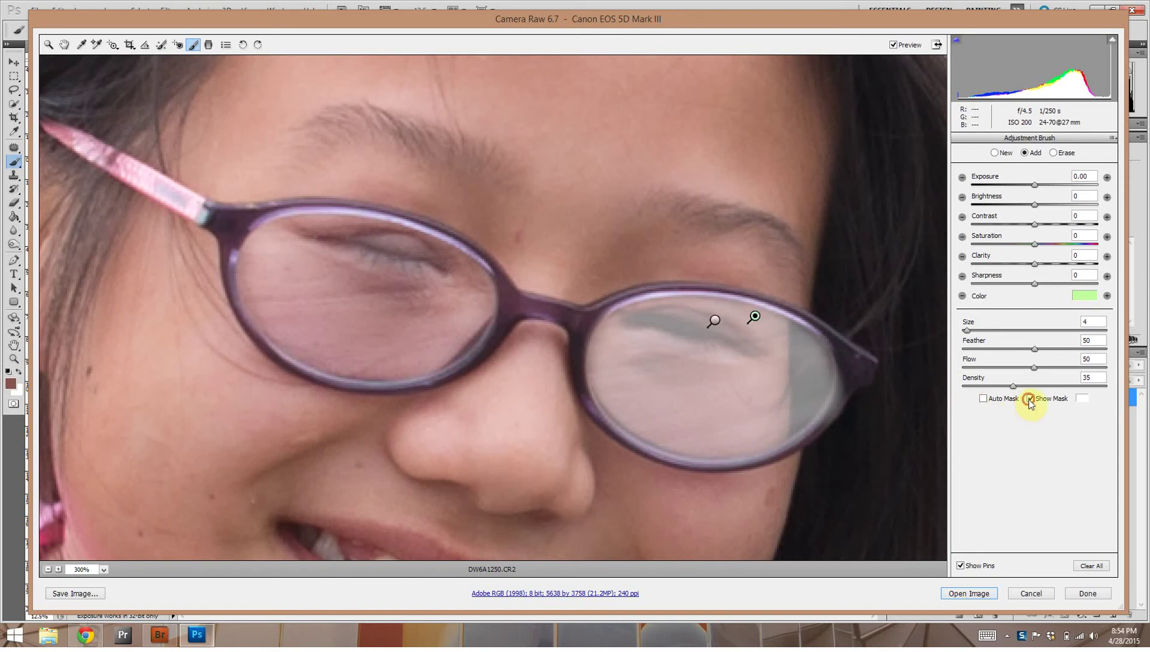
pyautogui.click(1029, 399)
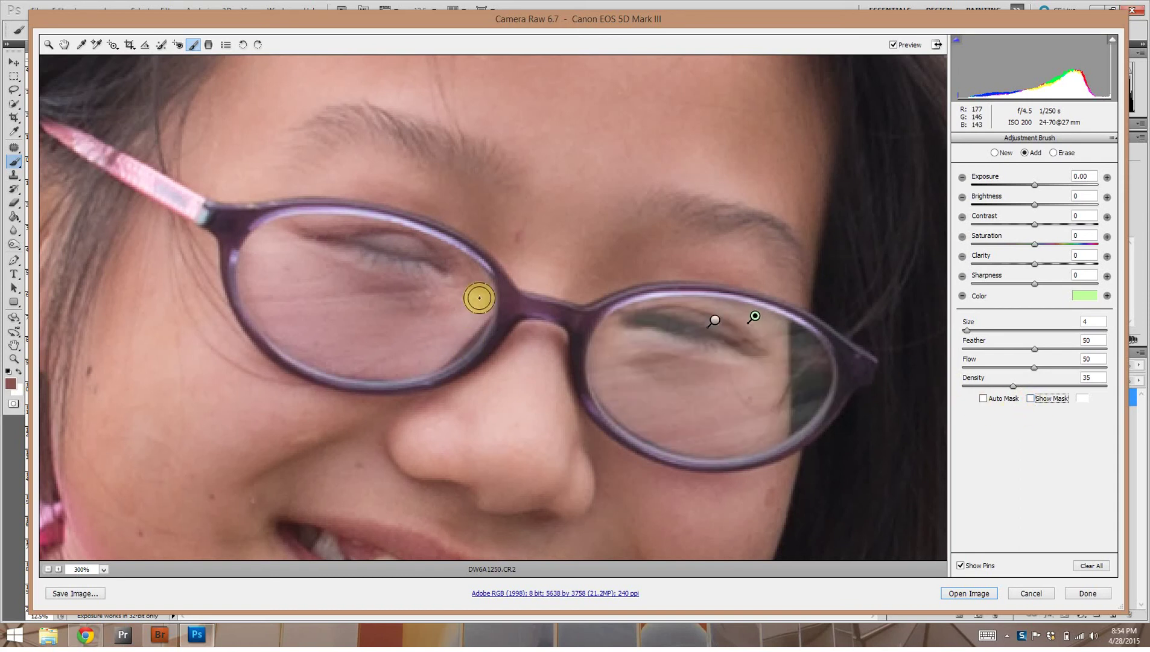
pyautogui.hotkey('ctrl', '-')
pyautogui.hotkey('ctrl', '-')
pyautogui.hotkey('ctrl', '-')
pyautogui.hotkey('ctrl', '-')
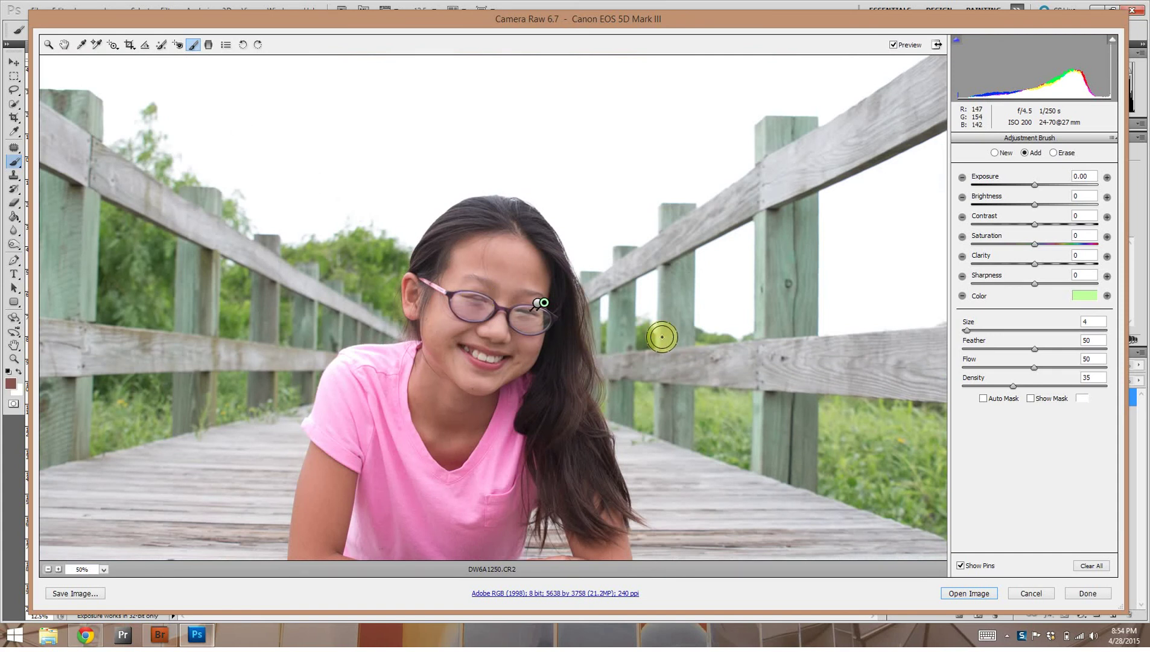
pyautogui.hotkey('ctrl', '0')
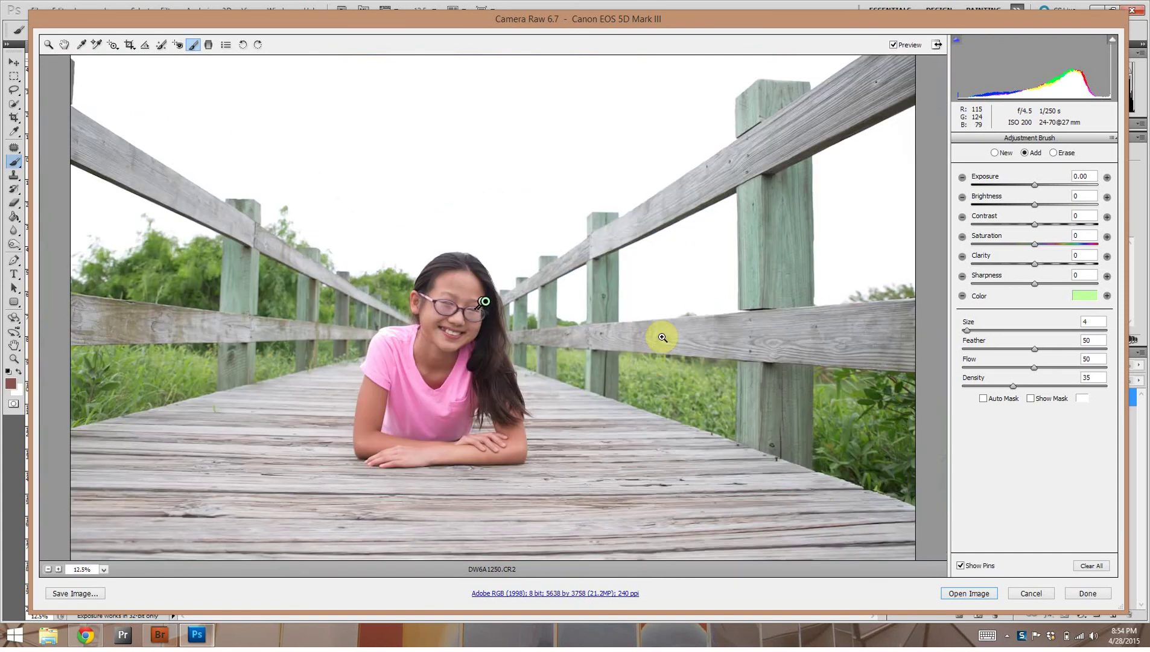
# Zoom to 200% on the glasses and select the existing brush pin on the lens
pyautogui.hotkey('ctrl', 'alt', '0')
pyautogui.hotkey('ctrl', '+')
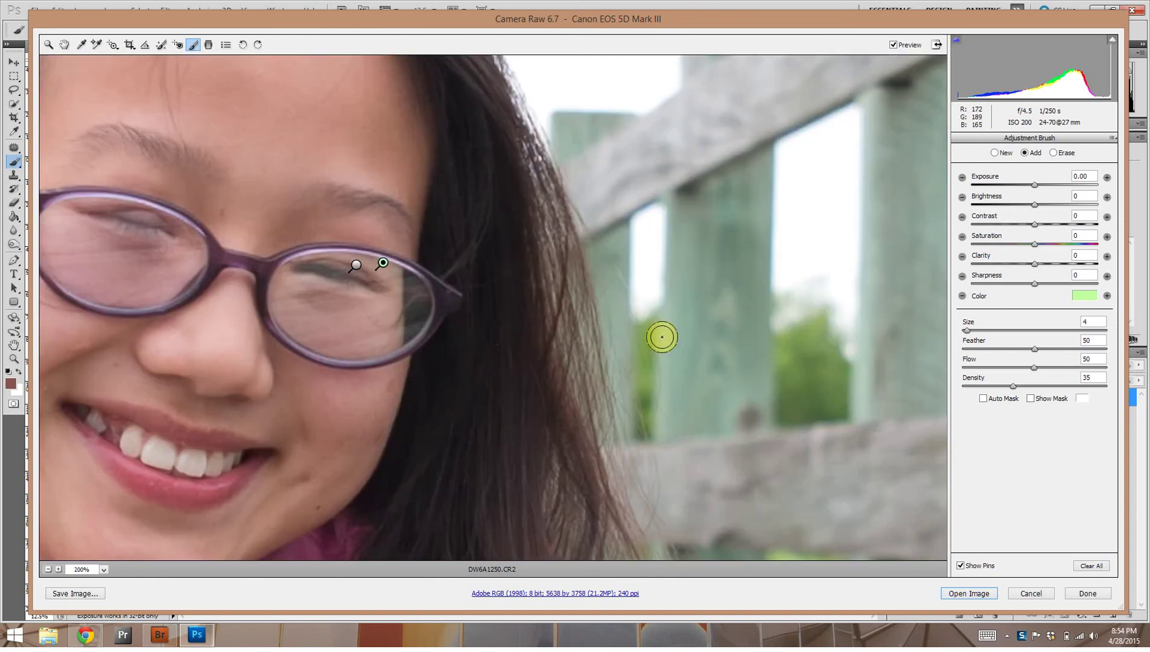
pyautogui.moveTo(363, 340); pyautogui.dragTo(577, 367)
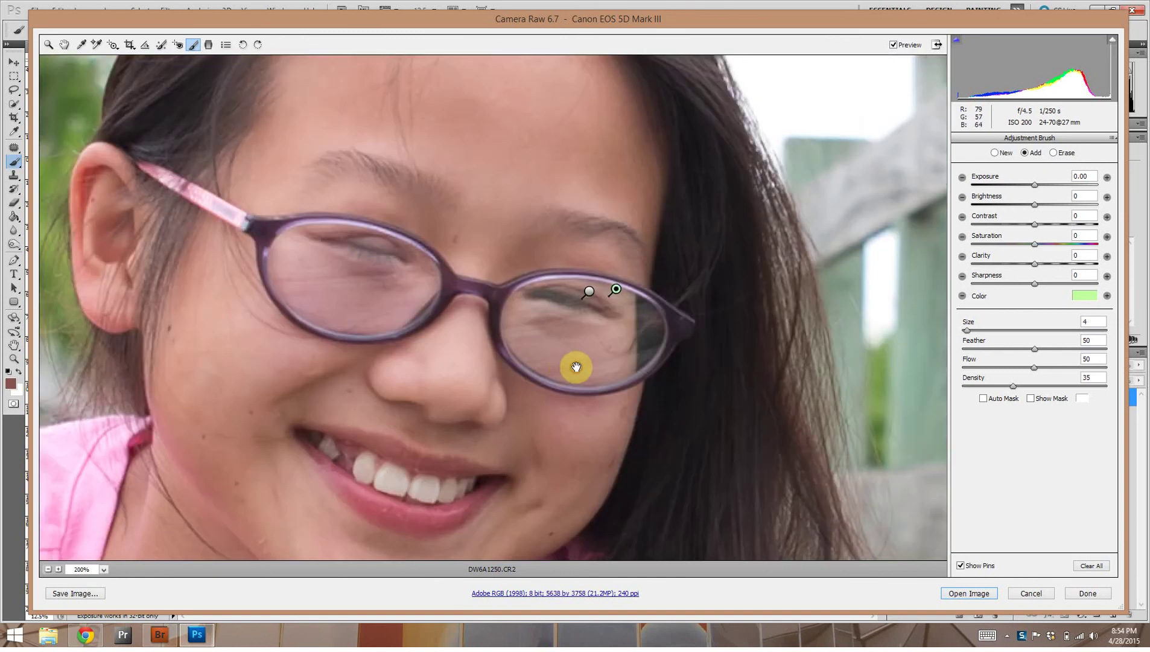
pyautogui.moveTo(370, 274); pyautogui.dragTo(436, 277)
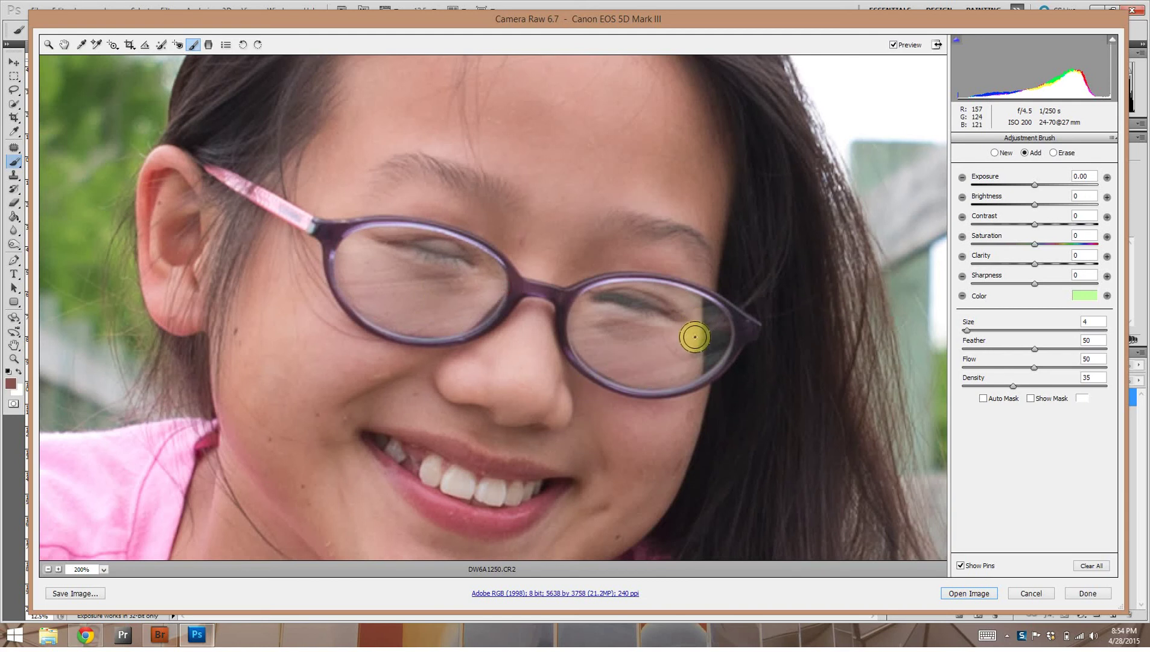
pyautogui.click(650, 300)
pyautogui.click(677, 298)
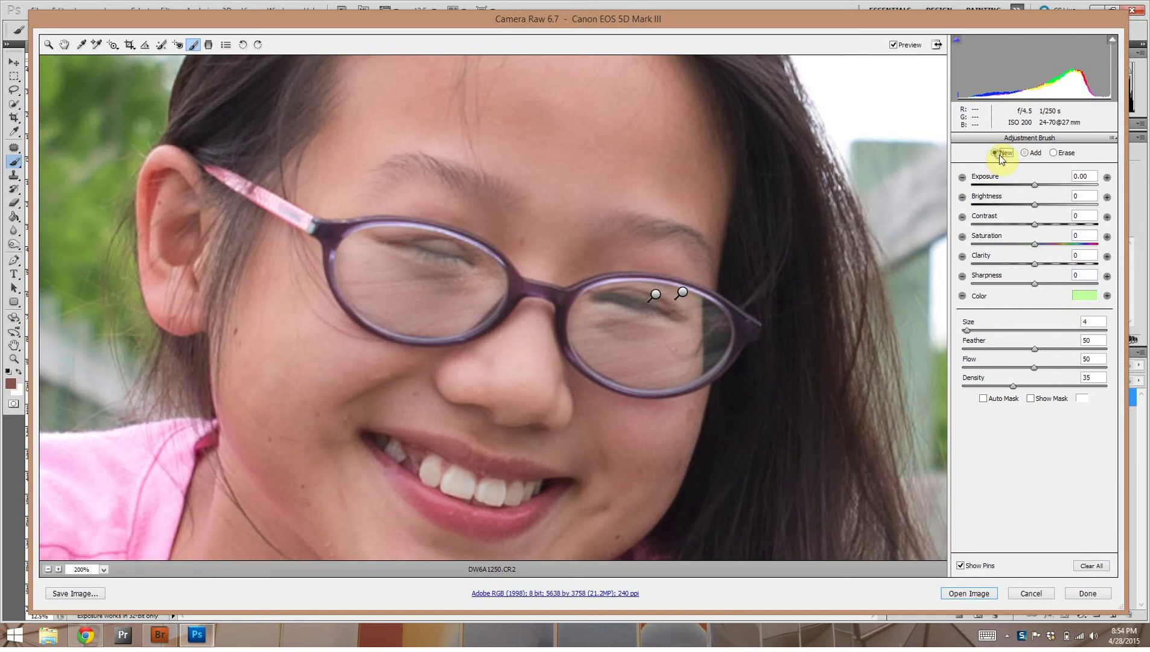
# Paint a Hue 30, Saturation 41 skin-tone tint over the right lens, then hide the pins
pyautogui.click(1093, 296)
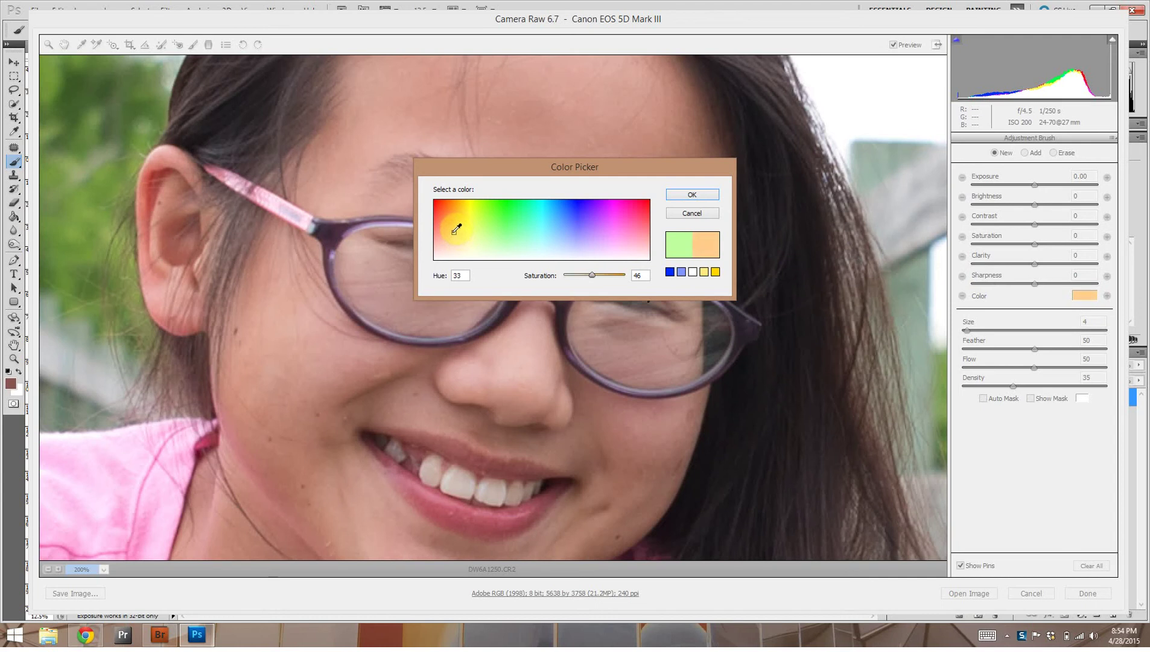
pyautogui.click(698, 195)
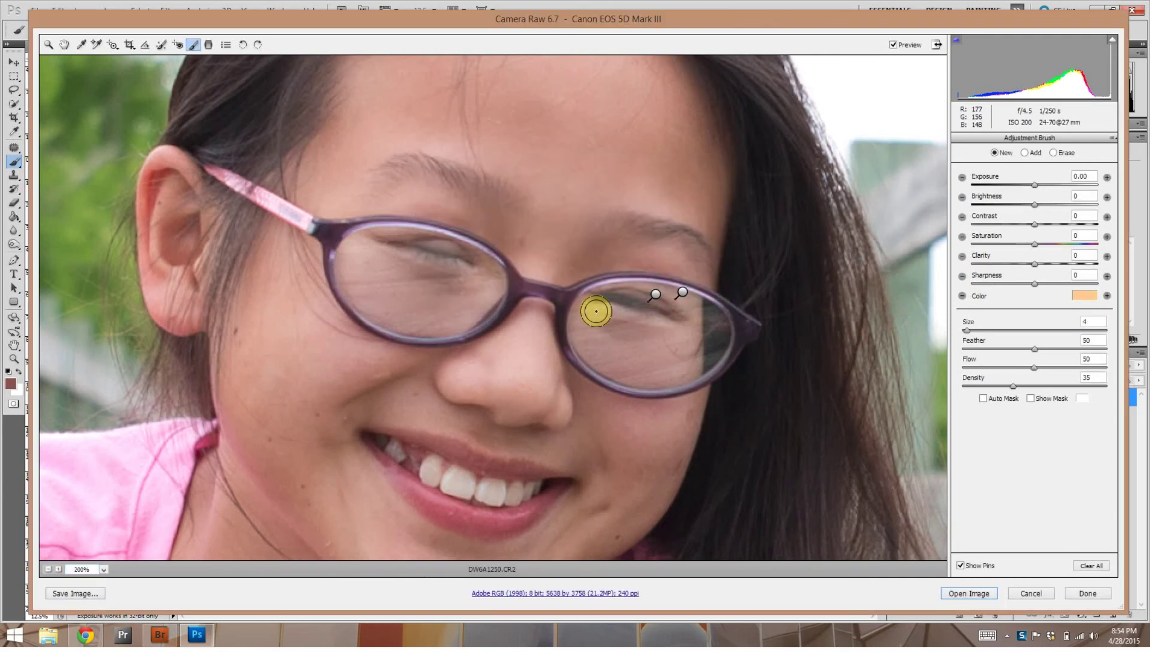
pyautogui.moveTo(596, 311)
pyautogui.mouseDown()
pyautogui.moveTo(603, 352)
pyautogui.moveTo(630, 364)
pyautogui.moveTo(685, 353)
pyautogui.moveTo(678, 364)
pyautogui.moveTo(619, 359)
pyautogui.moveTo(640, 333)
pyautogui.moveTo(697, 331)
pyautogui.moveTo(604, 329)
pyautogui.moveTo(681, 316)
pyautogui.moveTo(667, 293)
pyautogui.moveTo(596, 298)
pyautogui.moveTo(585, 325)
pyautogui.moveTo(628, 366)
pyautogui.moveTo(663, 358)
pyautogui.moveTo(681, 302)
pyautogui.moveTo(699, 352)
pyautogui.moveTo(681, 369)
pyautogui.moveTo(642, 370)
pyautogui.moveTo(599, 344)
pyautogui.moveTo(588, 311)
pyautogui.moveTo(648, 330)
pyautogui.moveTo(604, 316)
pyautogui.moveTo(678, 305)
pyautogui.mouseUp()
pyautogui.hotkey('ctrl', '-')
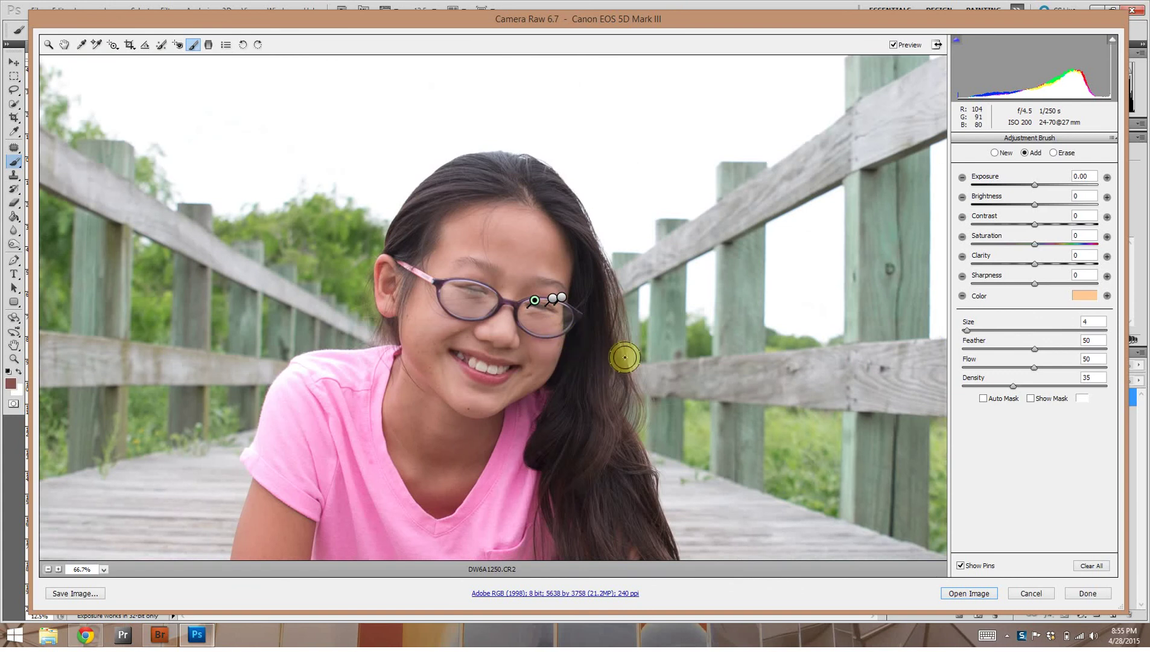
pyautogui.hotkey('ctrl', '+')
pyautogui.hotkey('ctrl', '+')
pyautogui.hotkey('ctrl', '+')
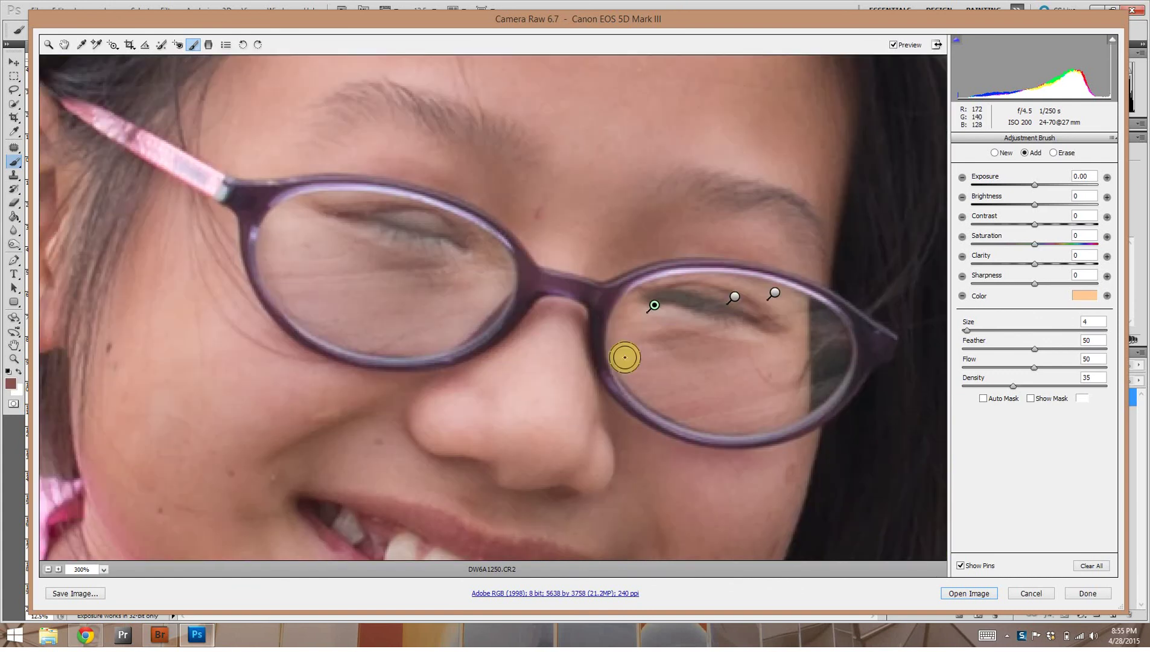
pyautogui.moveTo(415, 236)
pyautogui.mouseDown()
pyautogui.moveTo(383, 216)
pyautogui.moveTo(320, 214)
pyautogui.moveTo(430, 226)
pyautogui.moveTo(476, 259)
pyautogui.moveTo(489, 297)
pyautogui.moveTo(495, 284)
pyautogui.moveTo(450, 329)
pyautogui.moveTo(403, 341)
pyautogui.moveTo(319, 309)
pyautogui.moveTo(298, 276)
pyautogui.moveTo(296, 220)
pyautogui.moveTo(304, 286)
pyautogui.moveTo(407, 295)
pyautogui.moveTo(304, 230)
pyautogui.moveTo(383, 269)
pyautogui.moveTo(477, 276)
pyautogui.moveTo(374, 322)
pyautogui.moveTo(304, 299)
pyautogui.moveTo(330, 319)
pyautogui.moveTo(400, 321)
pyautogui.moveTo(454, 260)
pyautogui.moveTo(487, 247)
pyautogui.moveTo(507, 269)
pyautogui.moveTo(393, 228)
pyautogui.moveTo(309, 214)
pyautogui.moveTo(280, 246)
pyautogui.moveTo(312, 296)
pyautogui.moveTo(379, 318)
pyautogui.moveTo(333, 251)
pyautogui.moveTo(392, 258)
pyautogui.mouseUp()
pyautogui.hotkey('ctrl', '-')
pyautogui.hotkey('ctrl', '-')
pyautogui.hotkey('ctrl', '-')
pyautogui.hotkey('ctrl', '-')
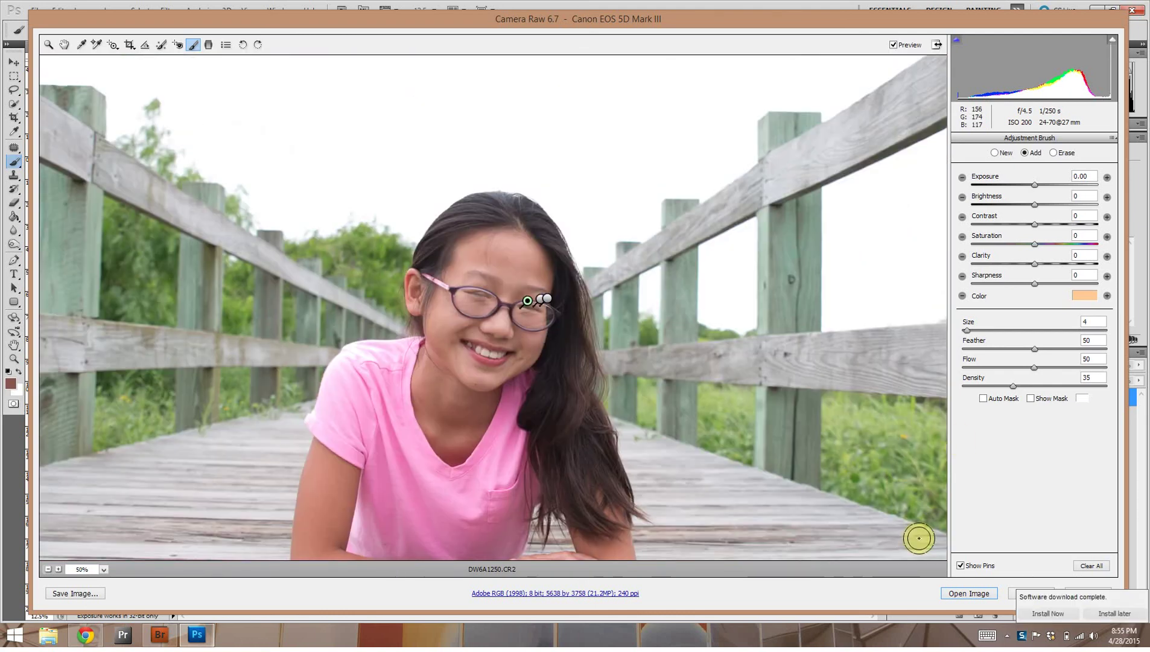
pyautogui.click(960, 566)
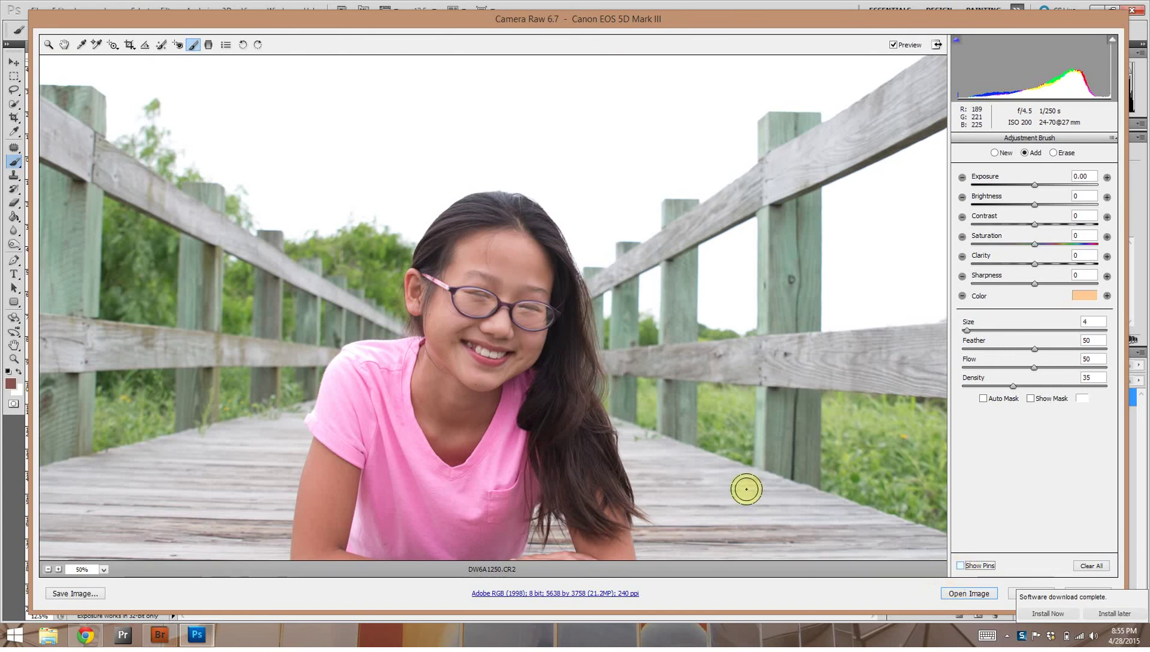
# Switch to the Hand tool and save the current edits as snapshot 'Untitled-1'
pyautogui.hotkey('ctrl', '-')
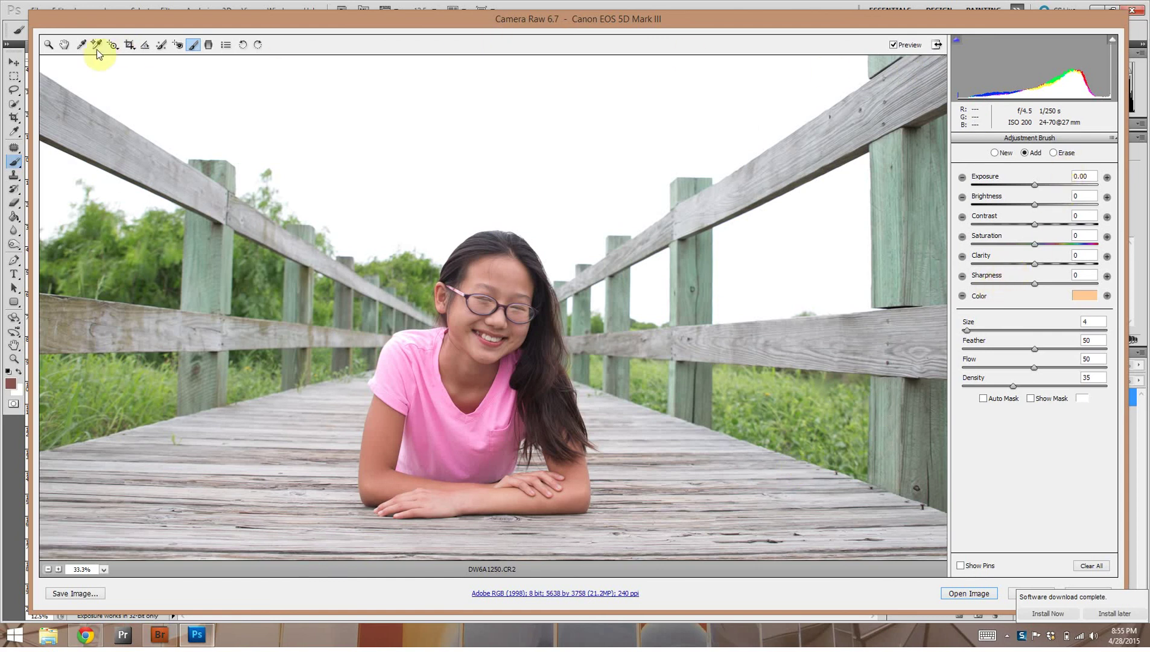
pyautogui.click(63, 47)
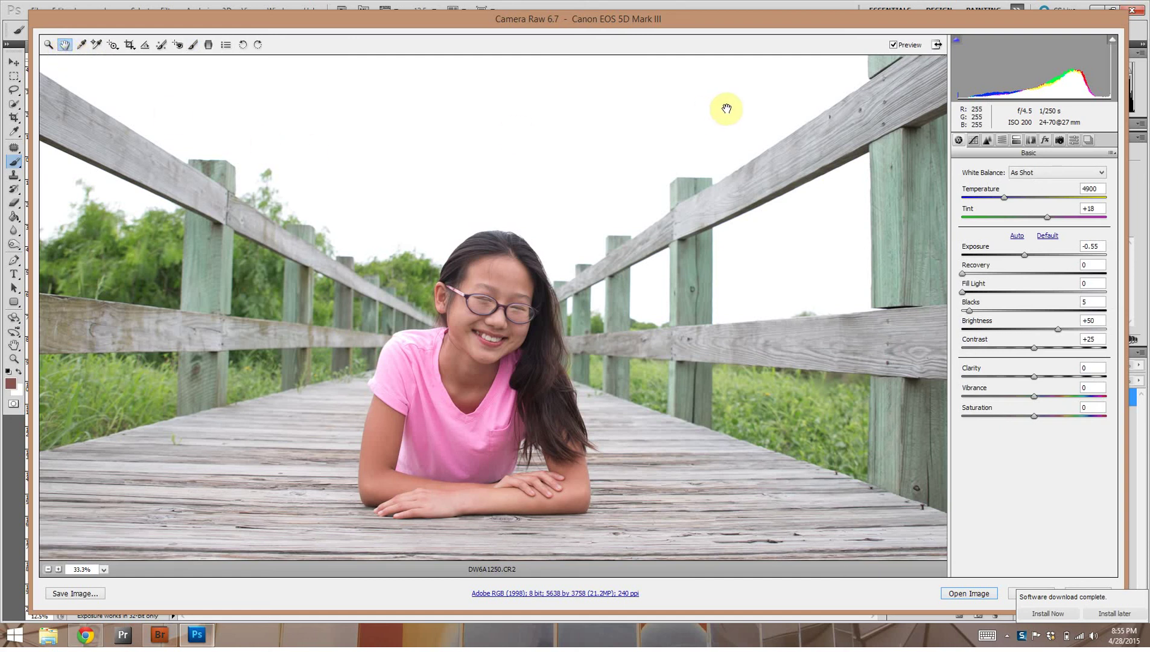
pyautogui.click(1089, 141)
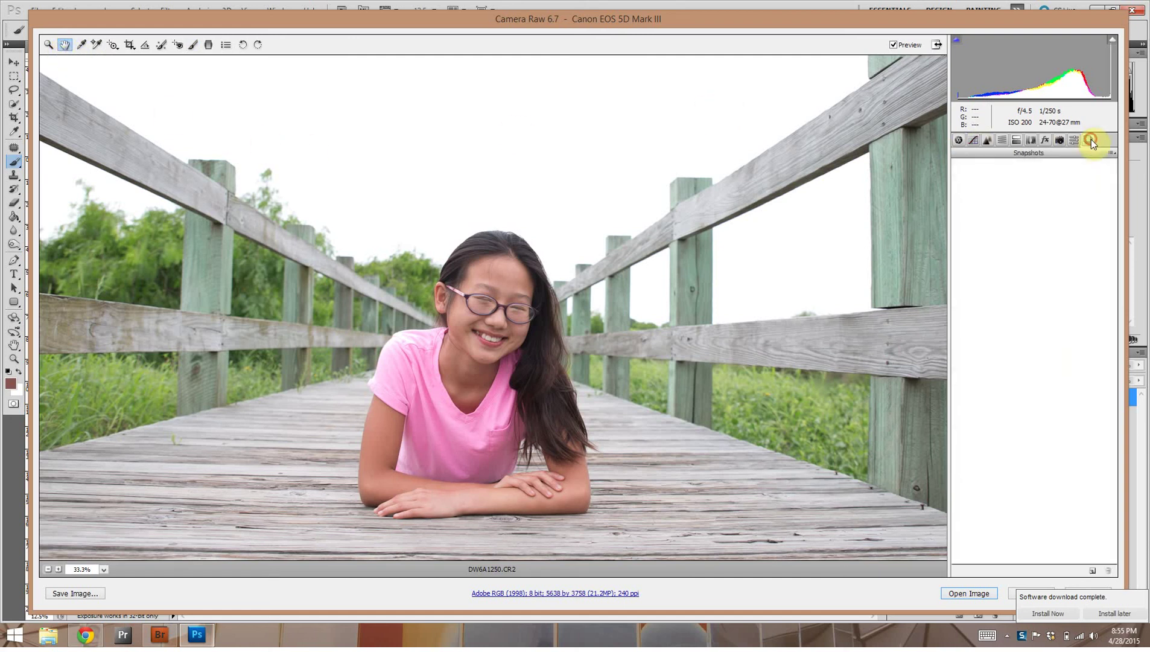
pyautogui.click(1092, 570)
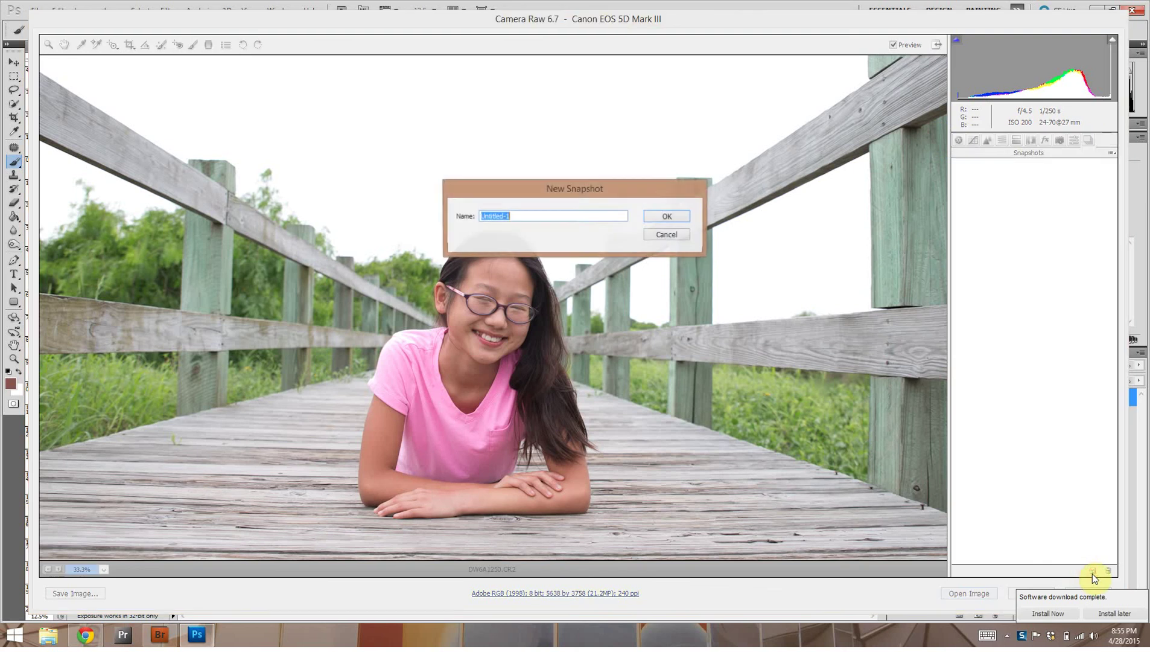
pyautogui.click(656, 216)
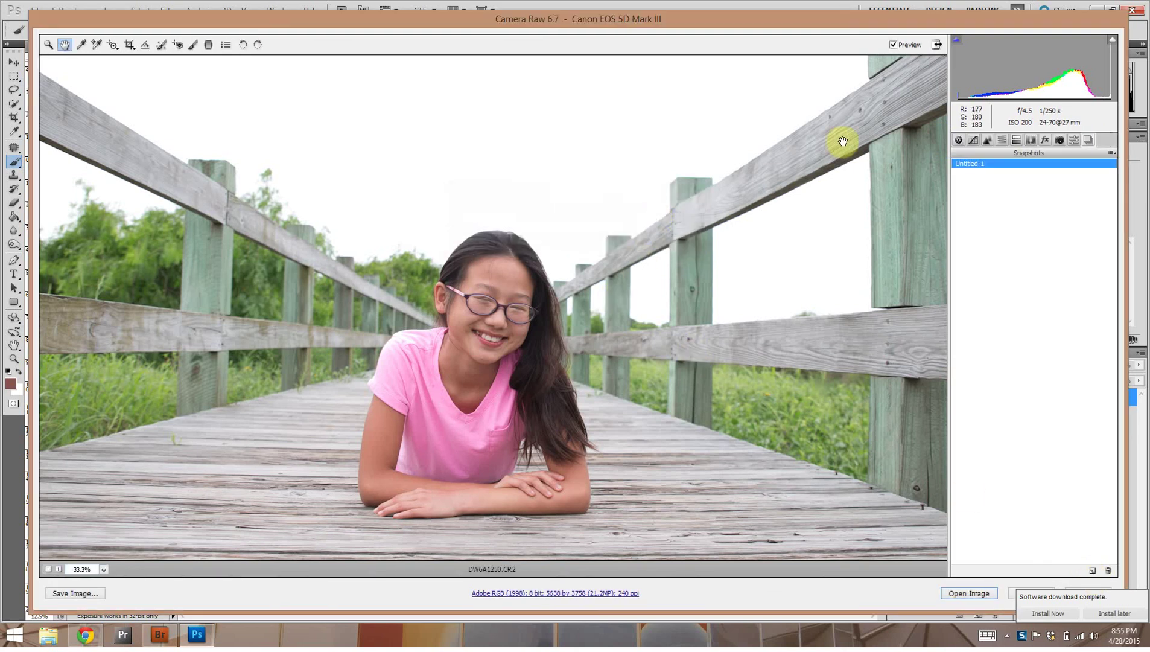
# Dismiss the download notification and clear all Adjustment Brush edits
pyautogui.click(958, 141)
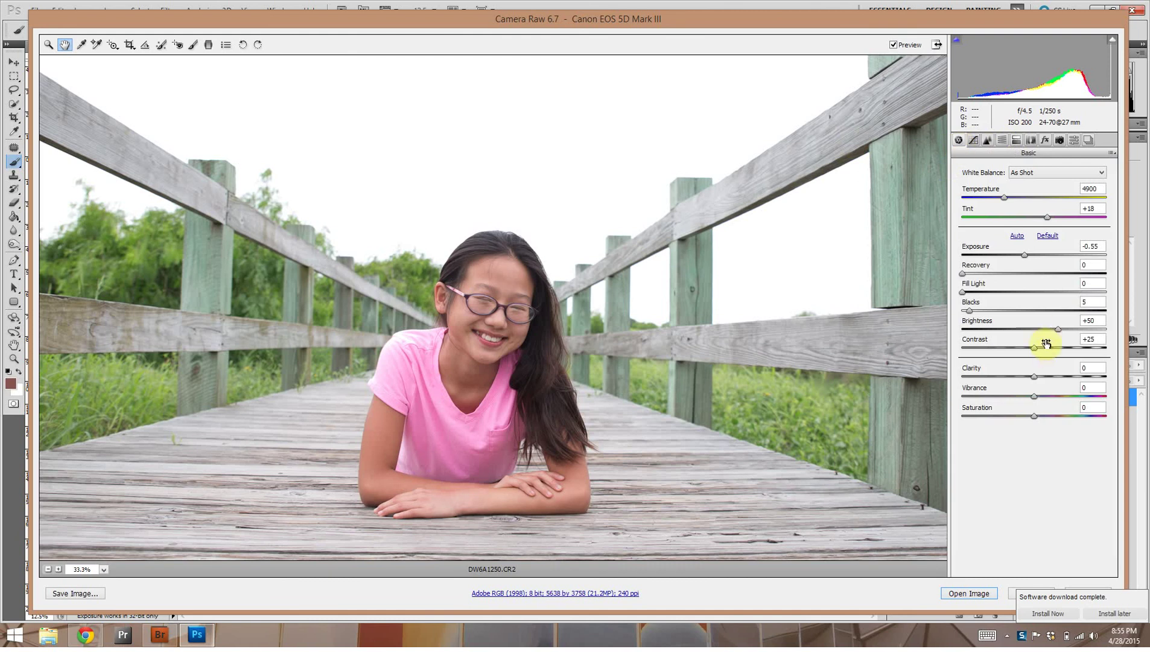
pyautogui.click(1100, 613)
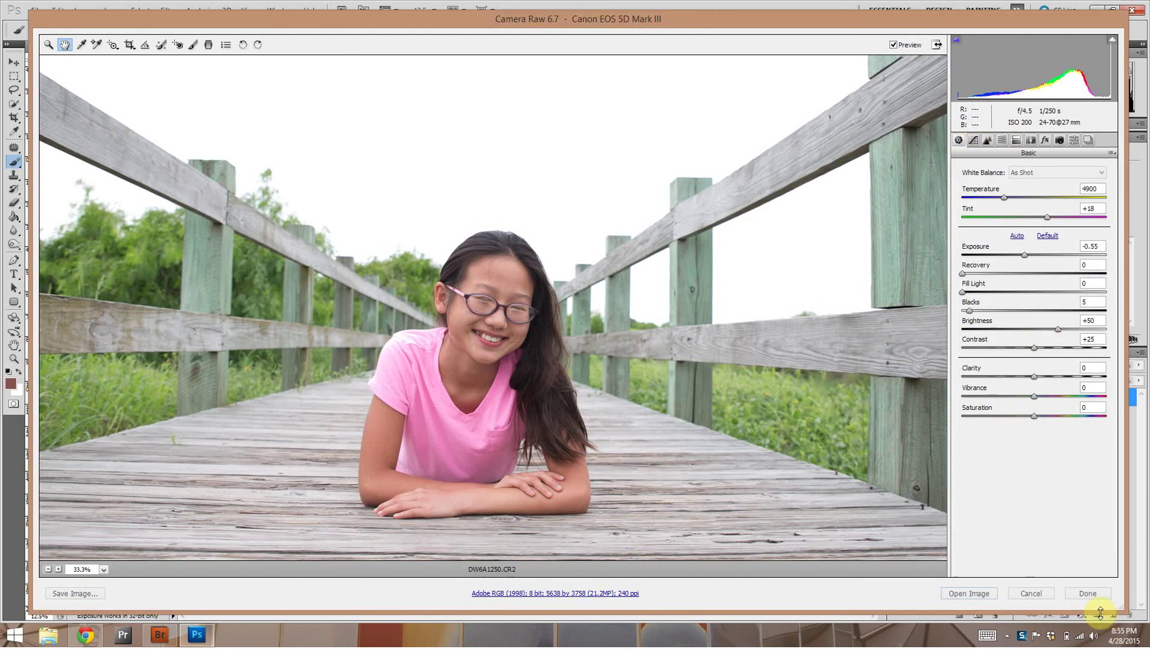
pyautogui.click(193, 45)
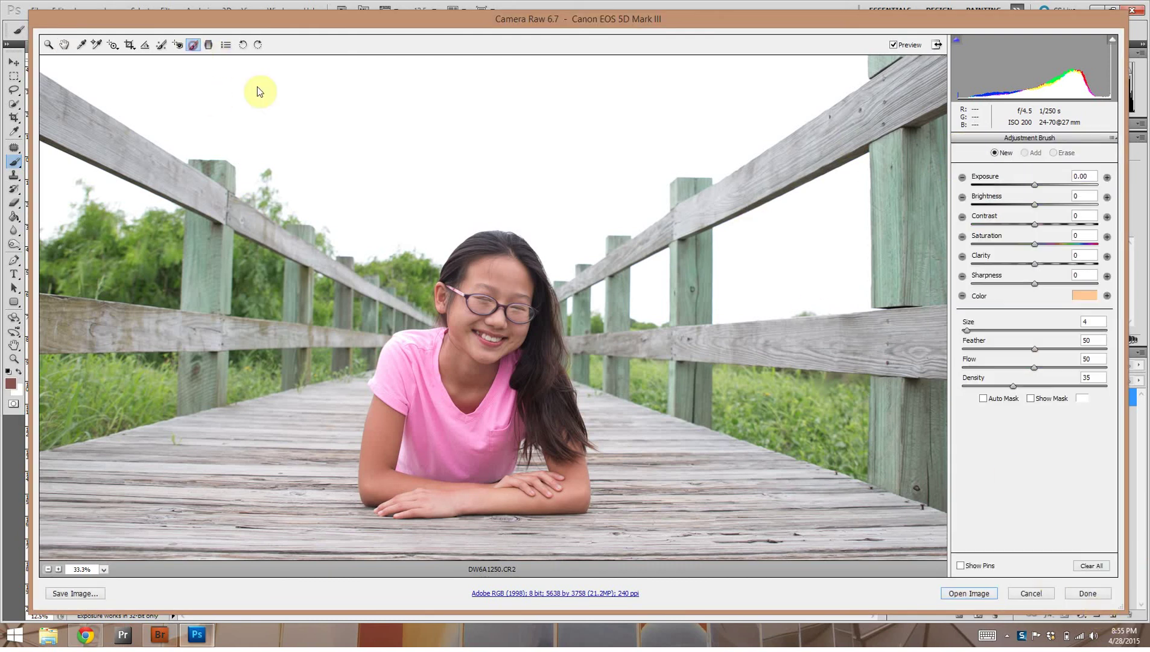
pyautogui.click(1090, 566)
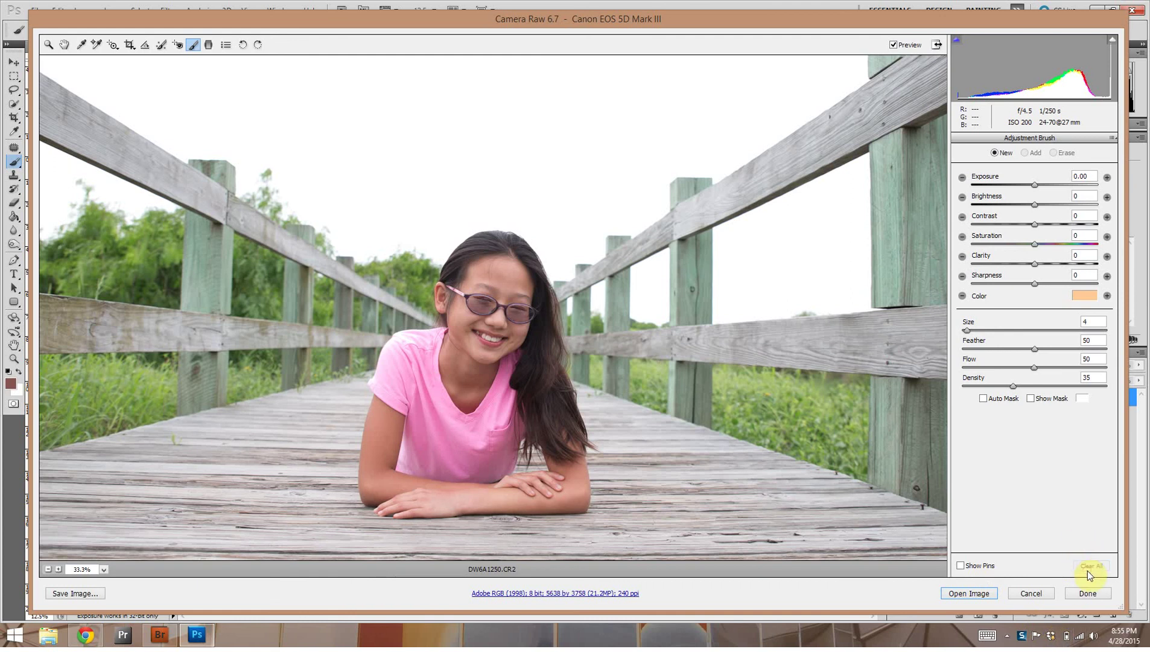
# Restore the Untitled-1 snapshot and open the image in Photoshop
pyautogui.click(66, 45)
pyautogui.click(1090, 141)
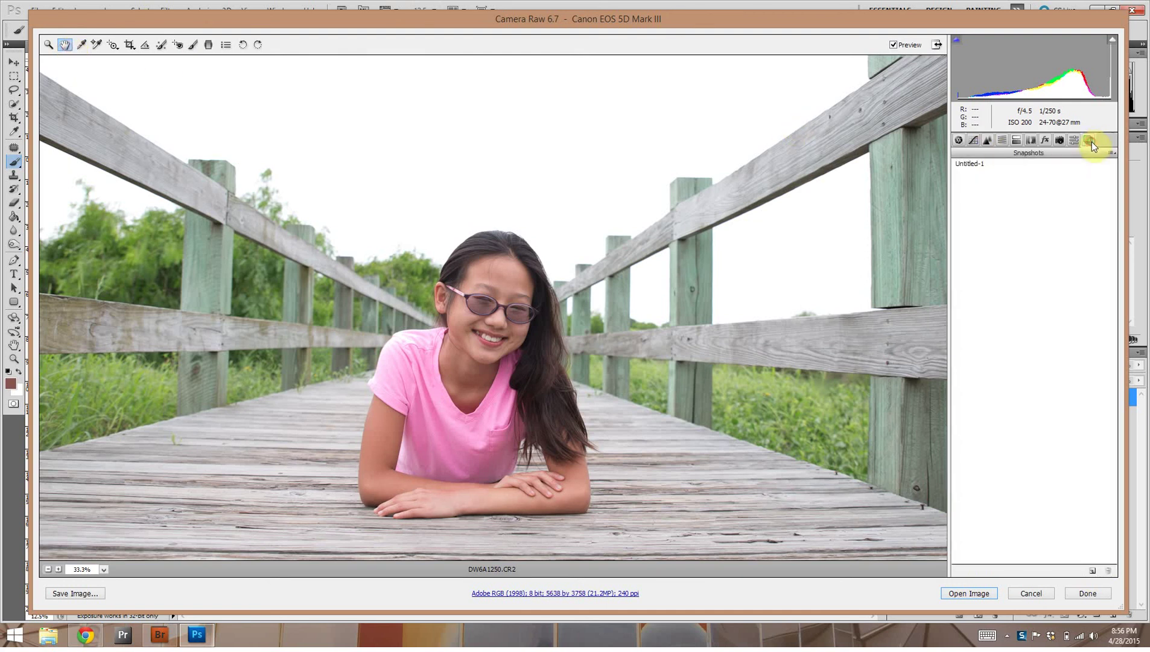
pyautogui.click(969, 163)
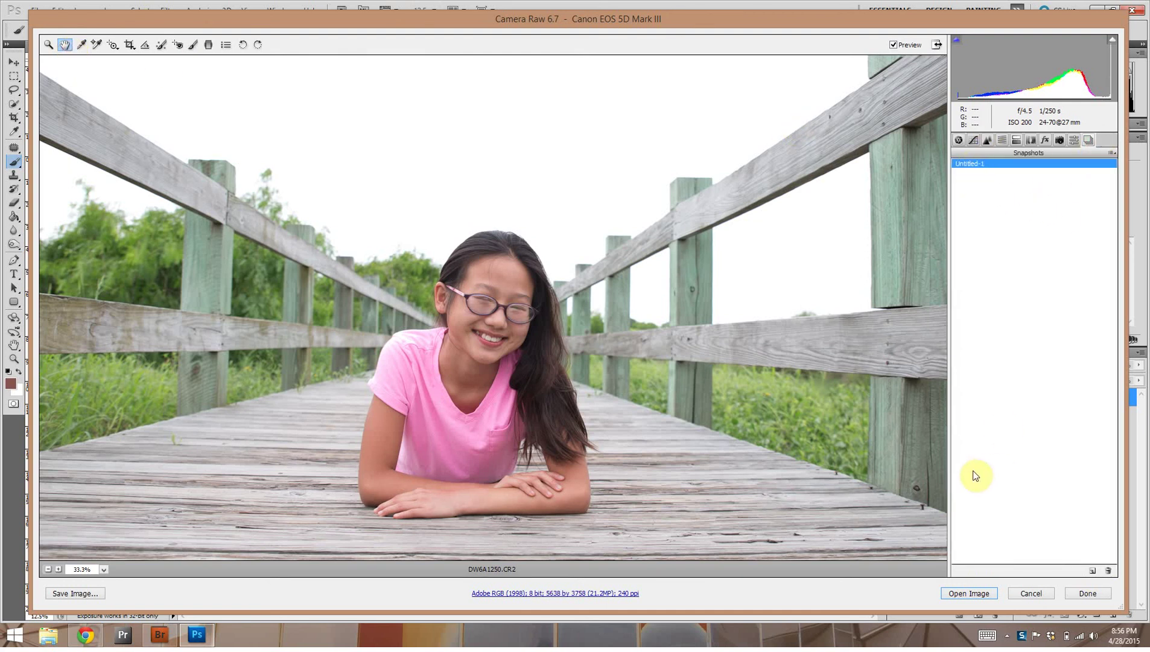
pyautogui.click(989, 594)
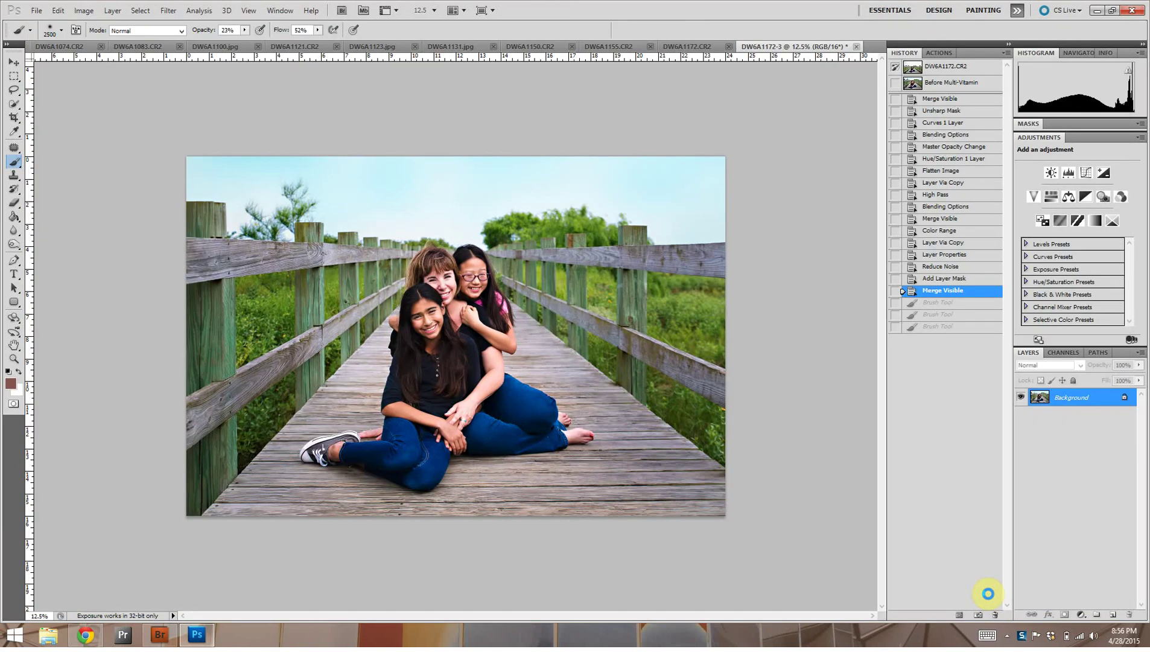